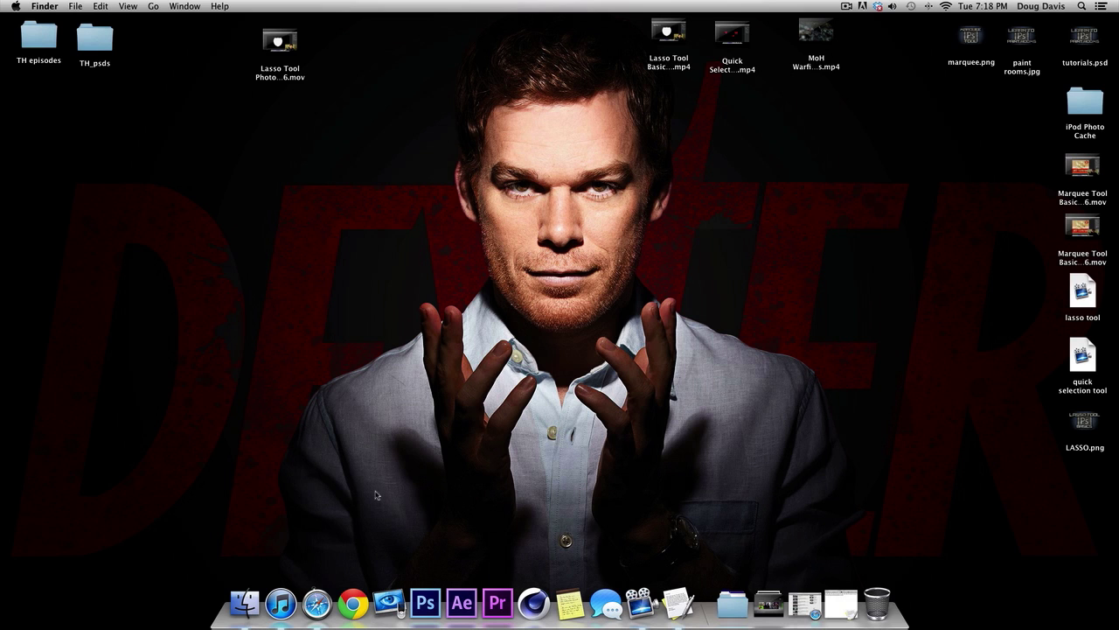
Launch EyeTV from the Dock.
left_click(389, 603)
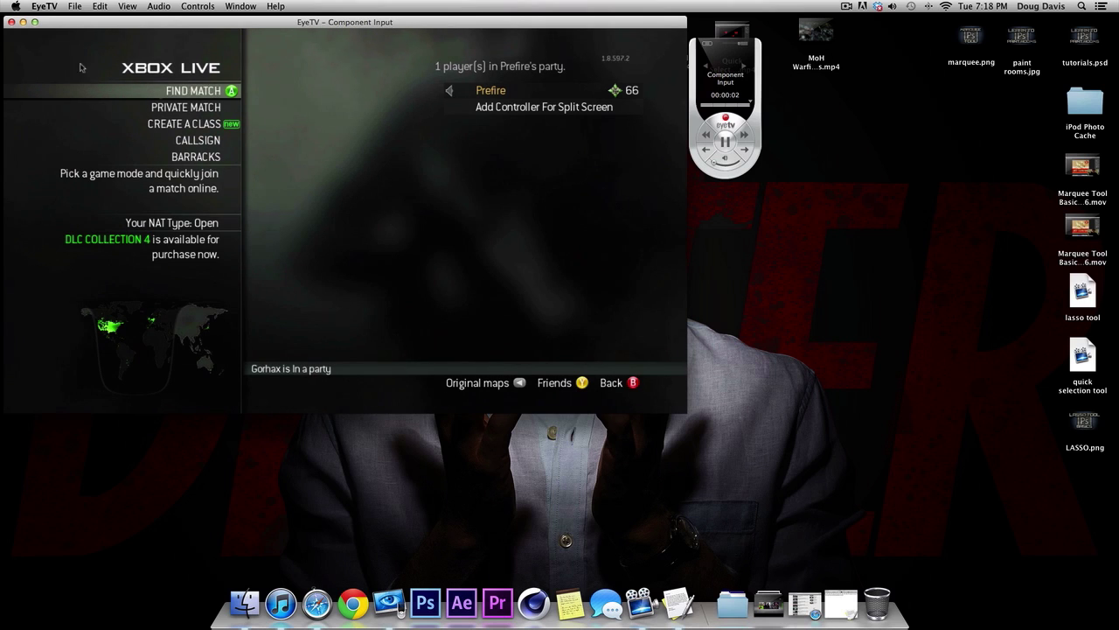
Close the live video window and open EyeTV Preferences to the capture device's encoding settings.
left_click(10, 22)
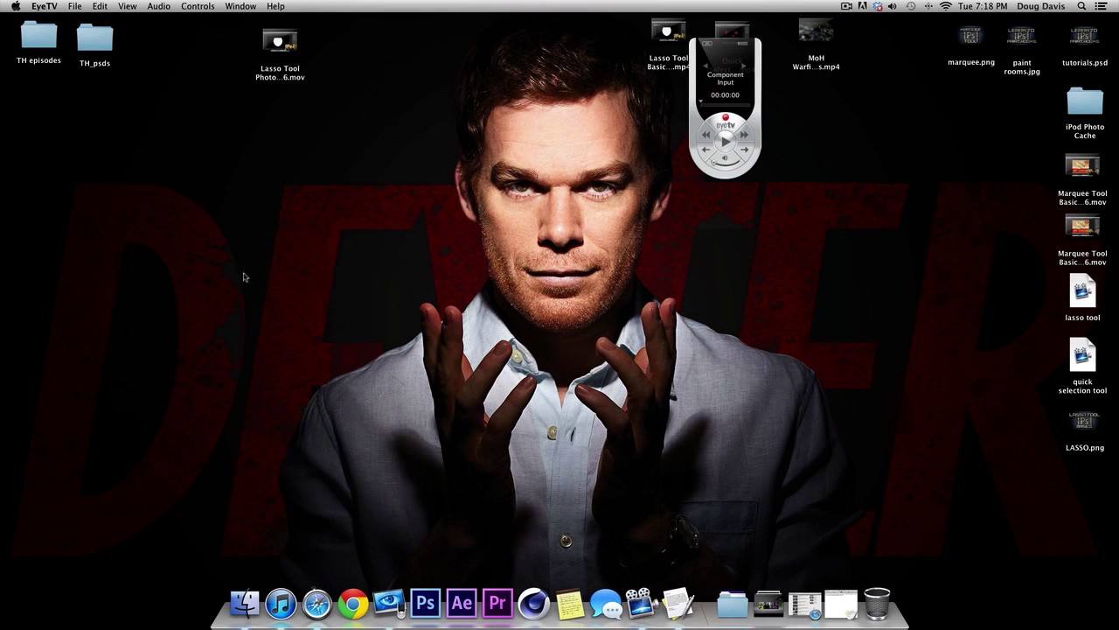
left_click(46, 6)
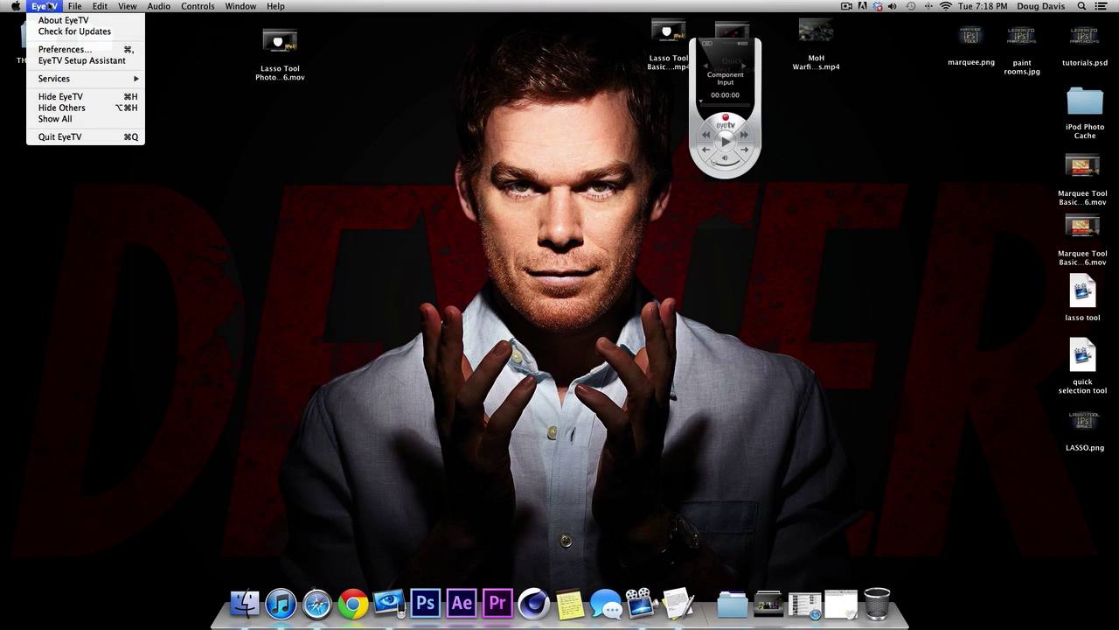
left_click(75, 50)
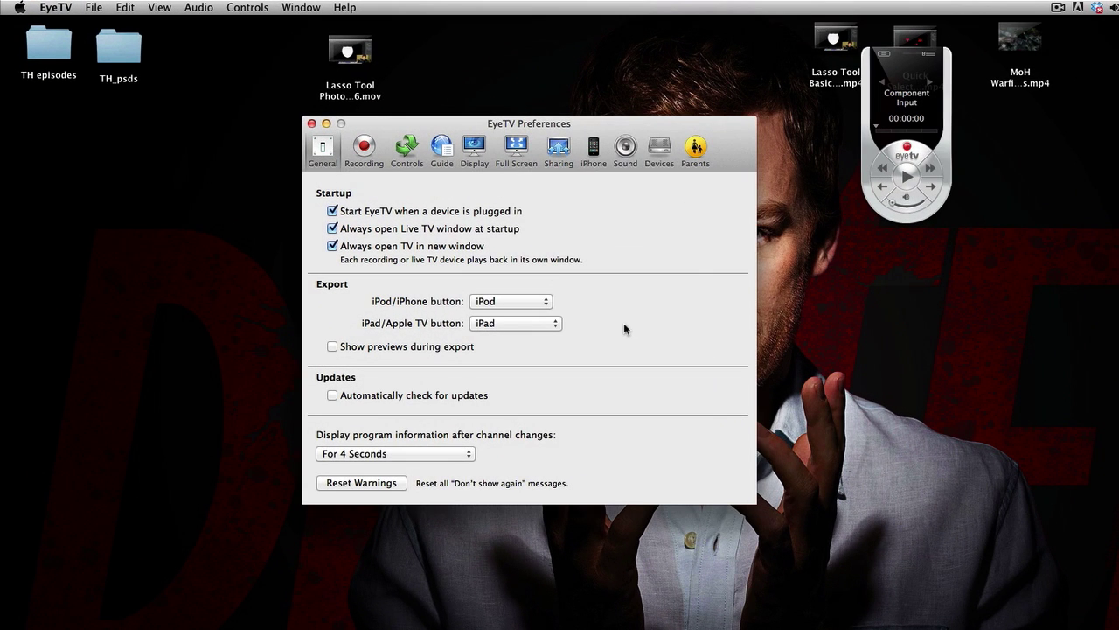
left_click(659, 148)
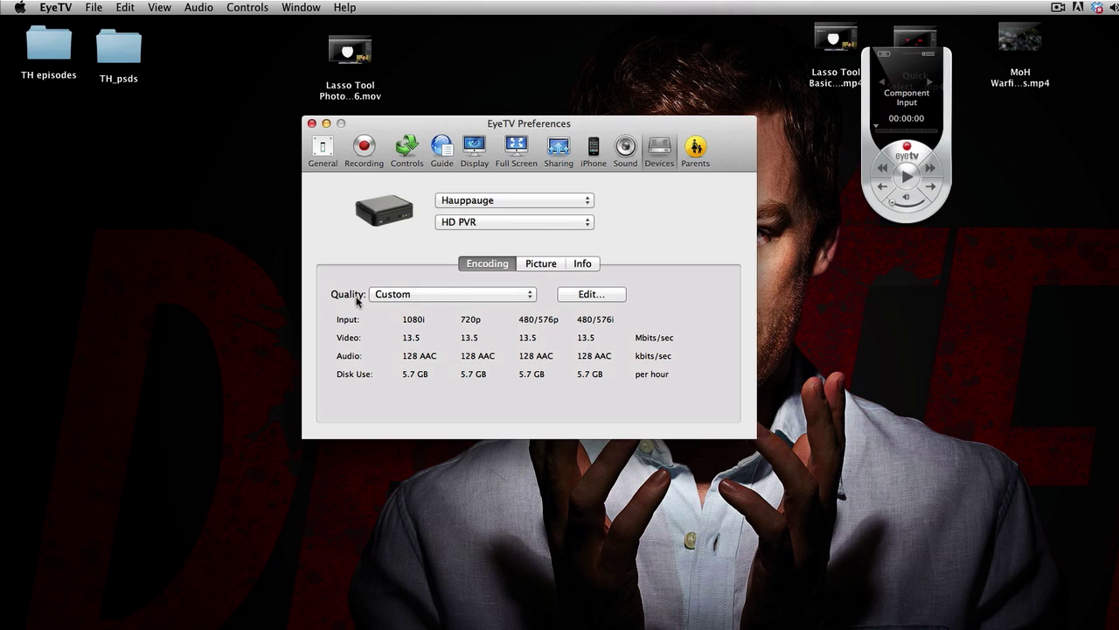
Keep quality at Custom and set a constant 13.5 Mbps video bit rate.
left_click(455, 295)
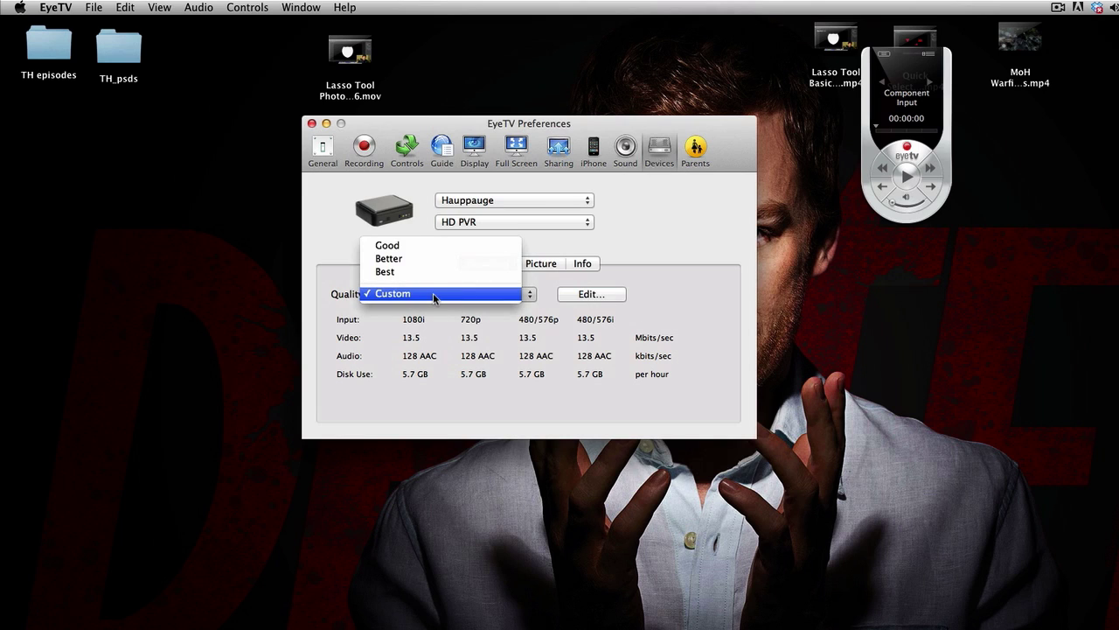
left_click(434, 297)
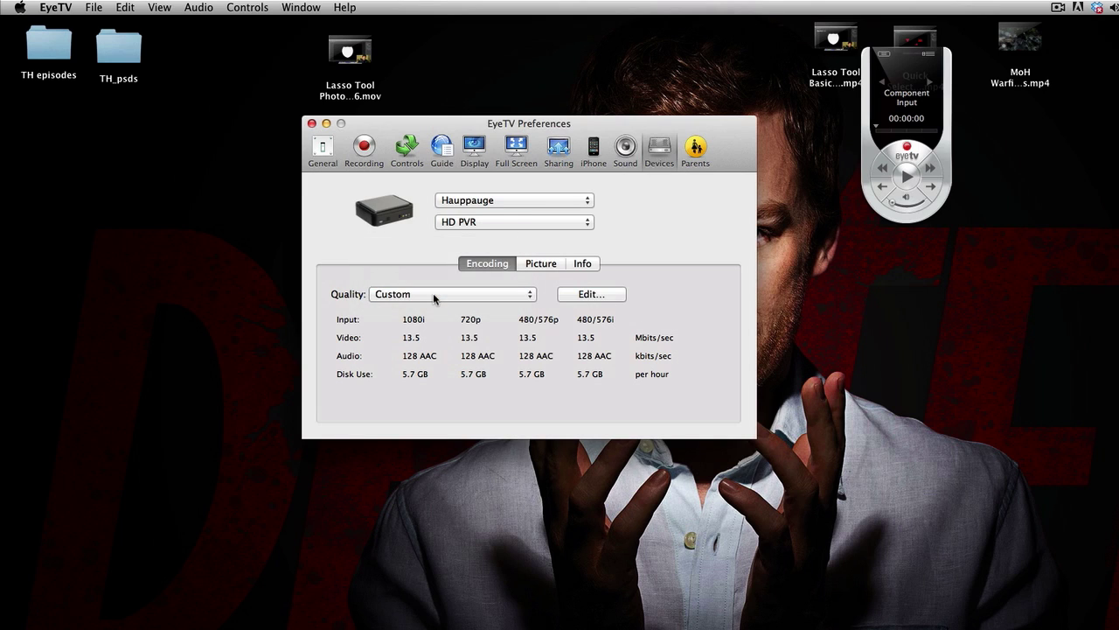
left_click(590, 294)
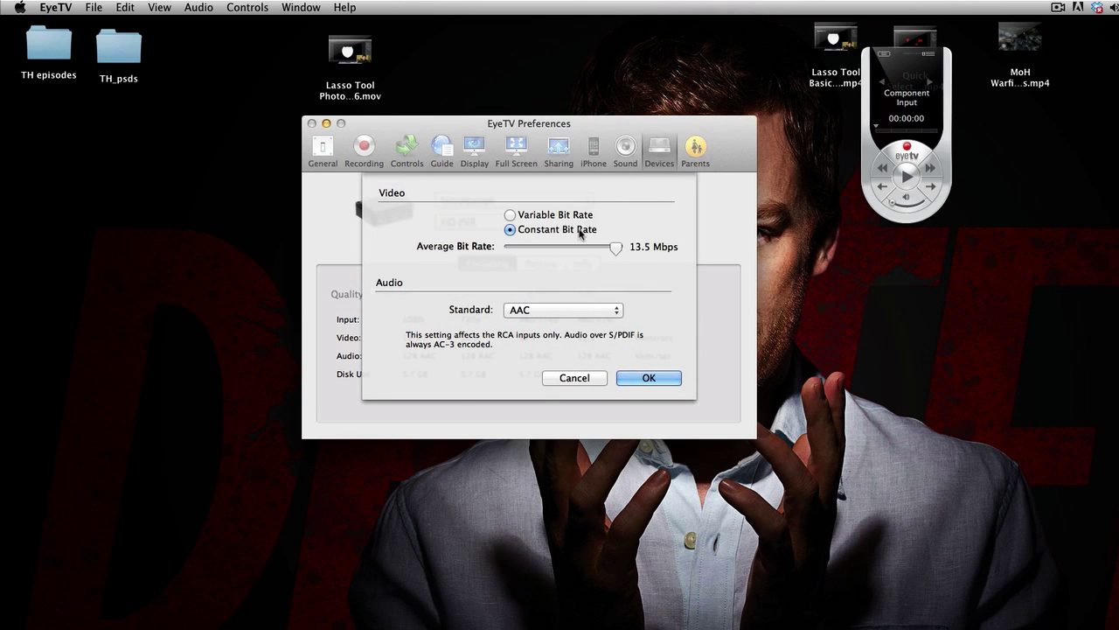
left_click_drag(619, 250, 667, 251)
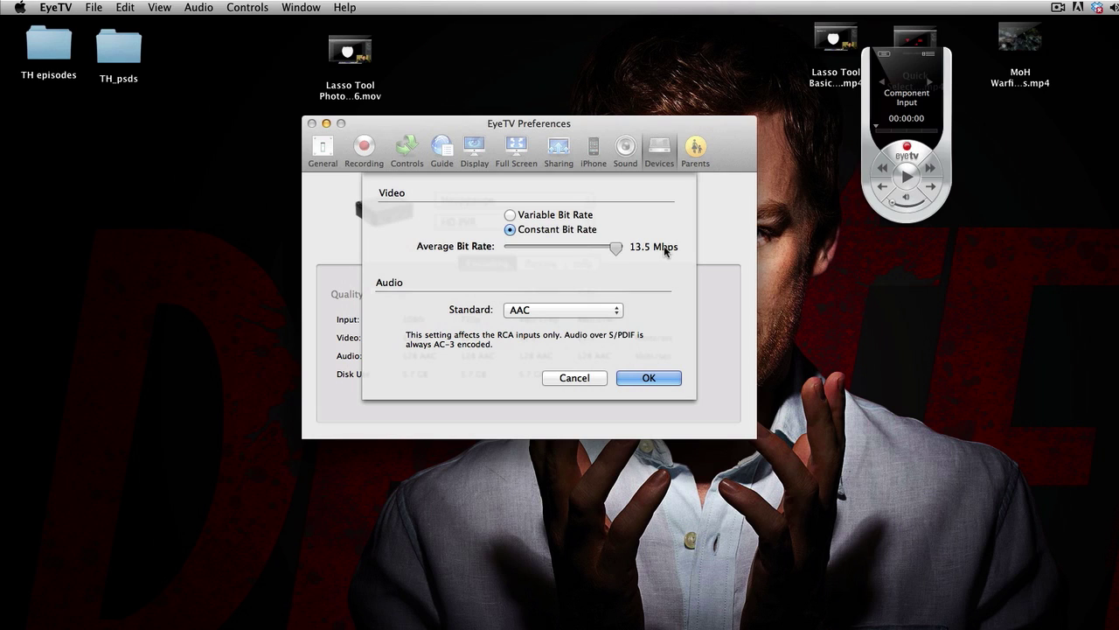
left_click(631, 378)
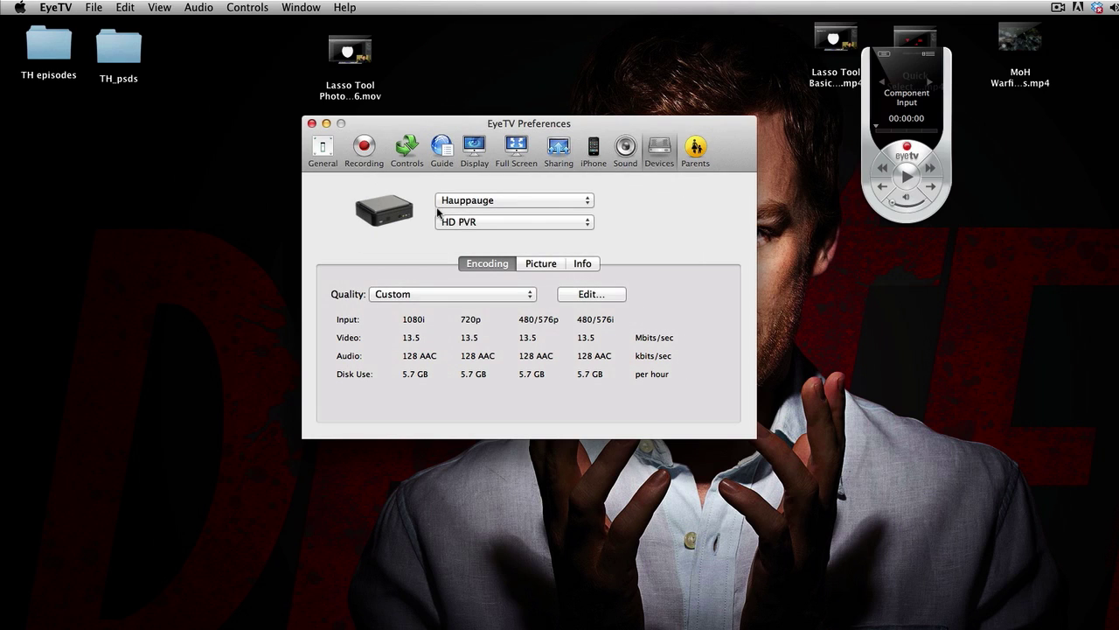
Review the Display settings, close Preferences, and reopen the live Component Input video.
left_click(474, 154)
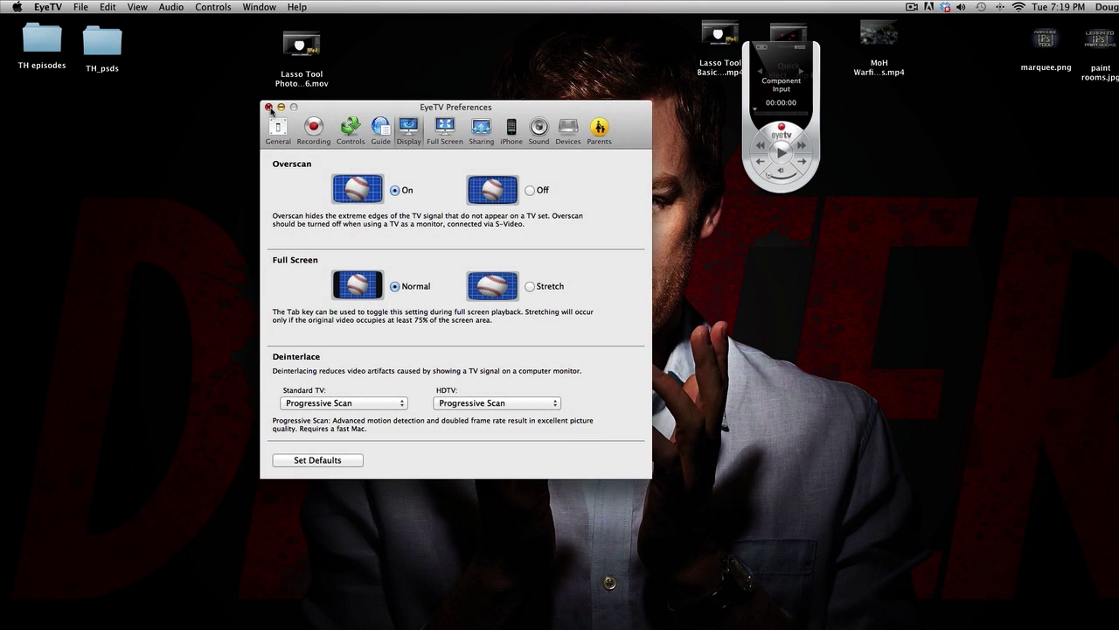
left_click(269, 106)
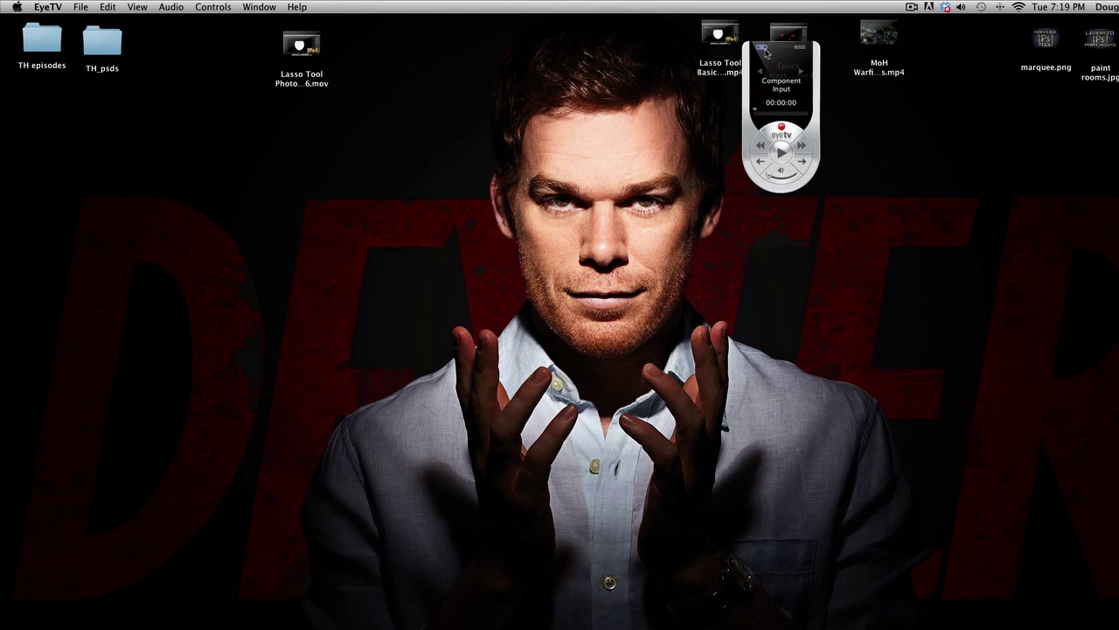
left_click(765, 49)
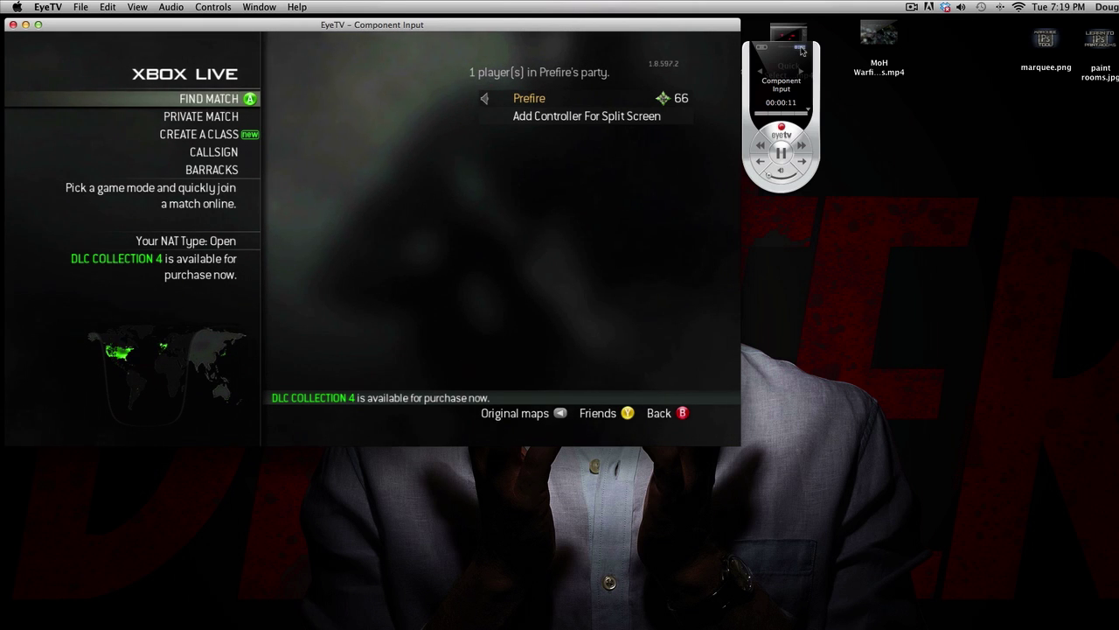
Open the Recordings library, adjust live volume, and select the '21 and 8 tdm win ak74u blops' recording.
left_click(802, 50)
scroll(917, 370, "down", 3)
scroll(917, 370, "up", 3)
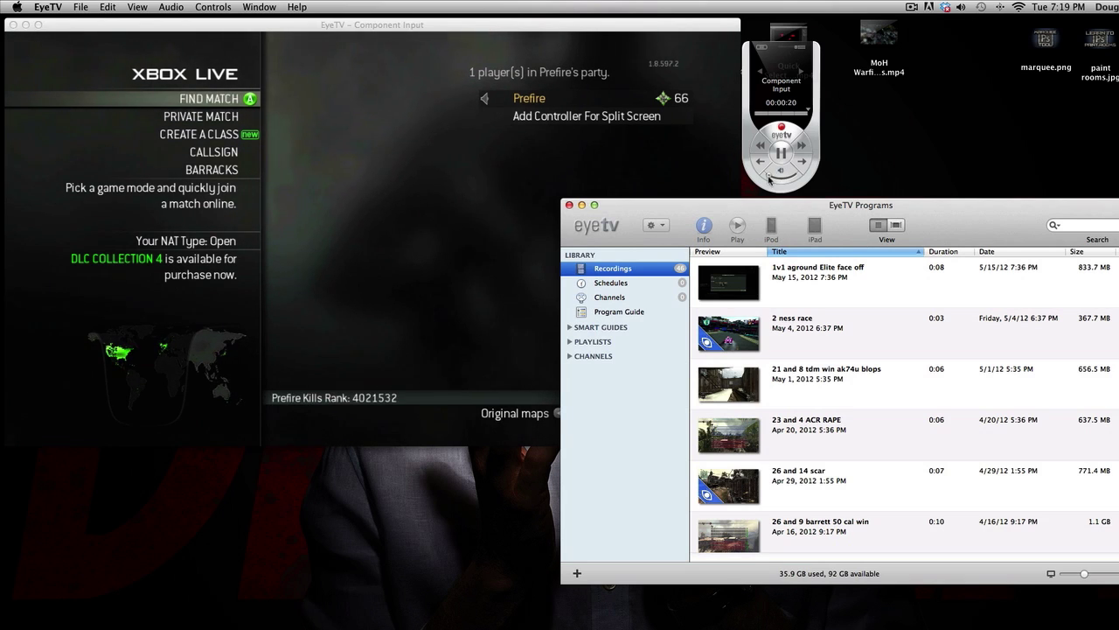
left_click_drag(769, 179, 792, 184)
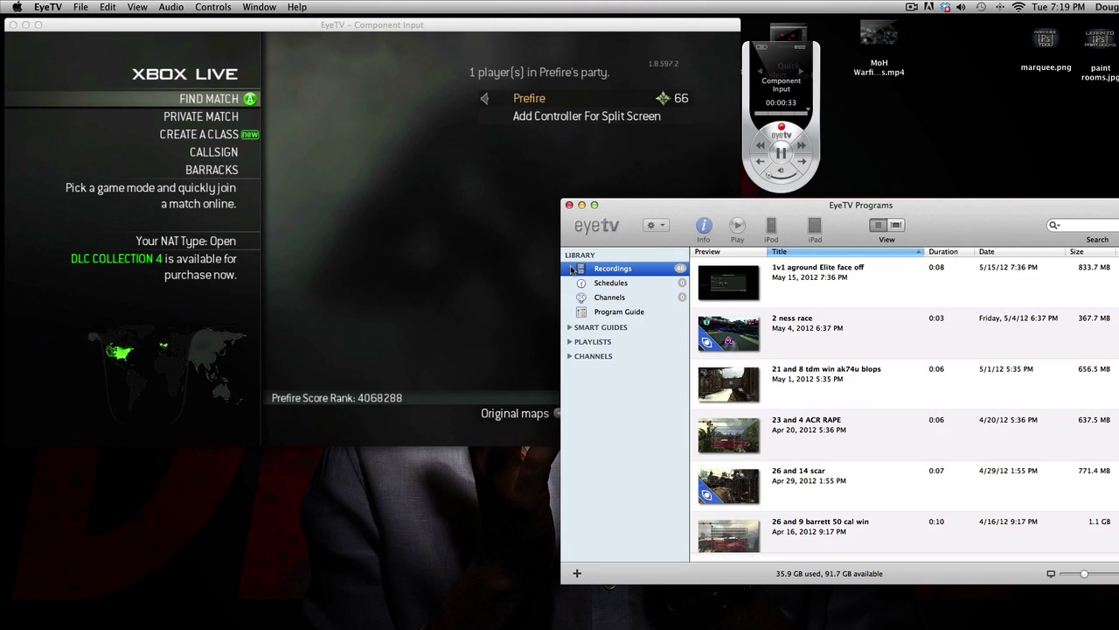
left_click(866, 387)
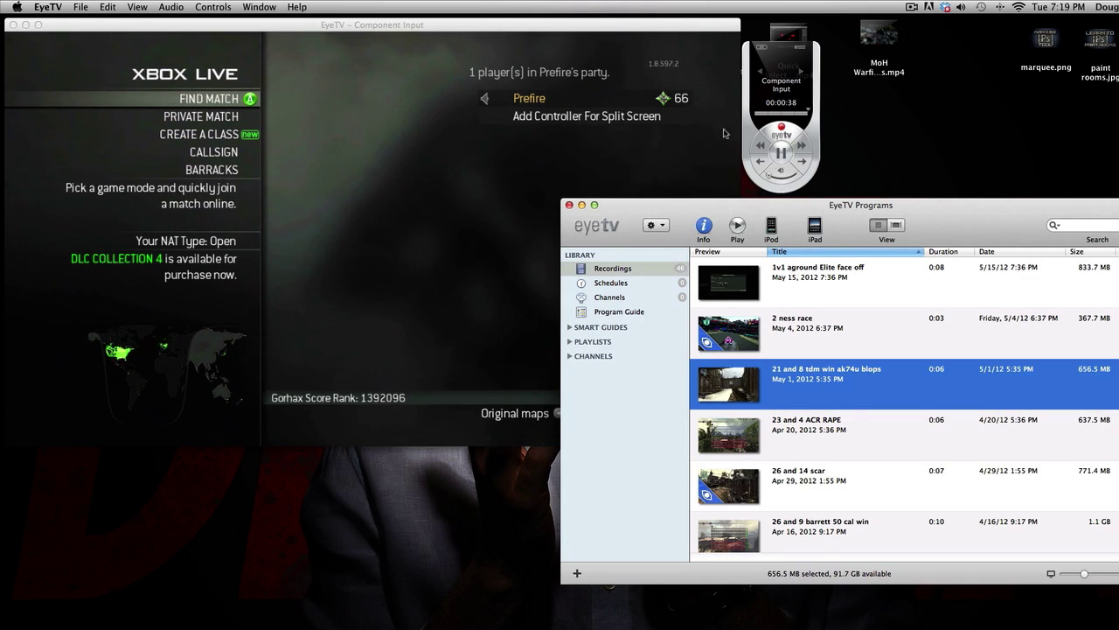
left_click(517, 32)
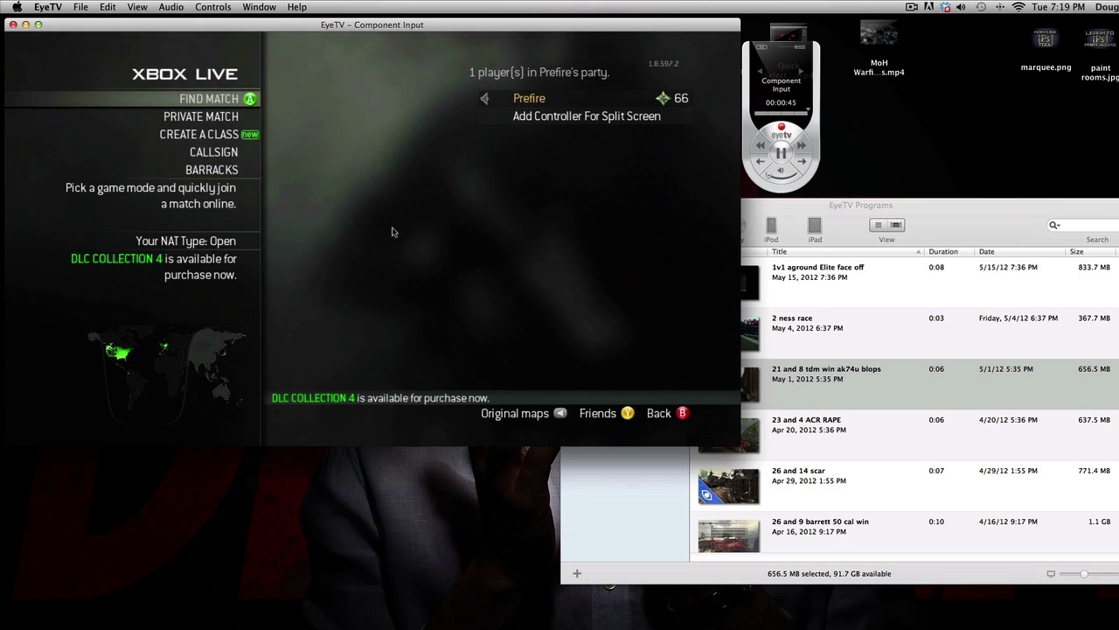
mouse_move(492, 432)
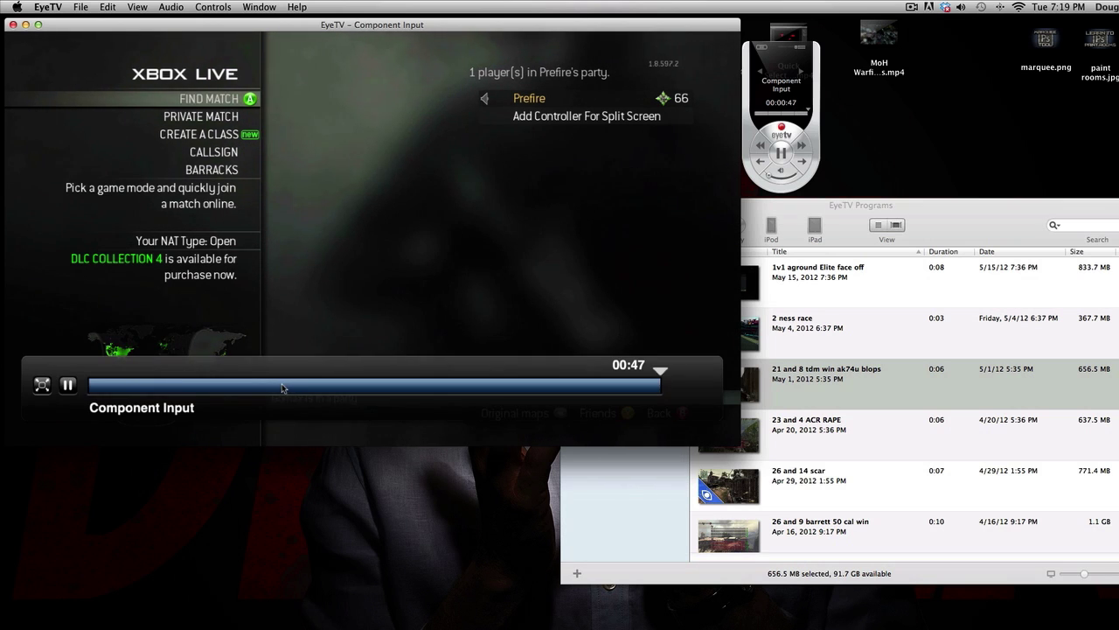
left_click_drag(269, 389, 128, 390)
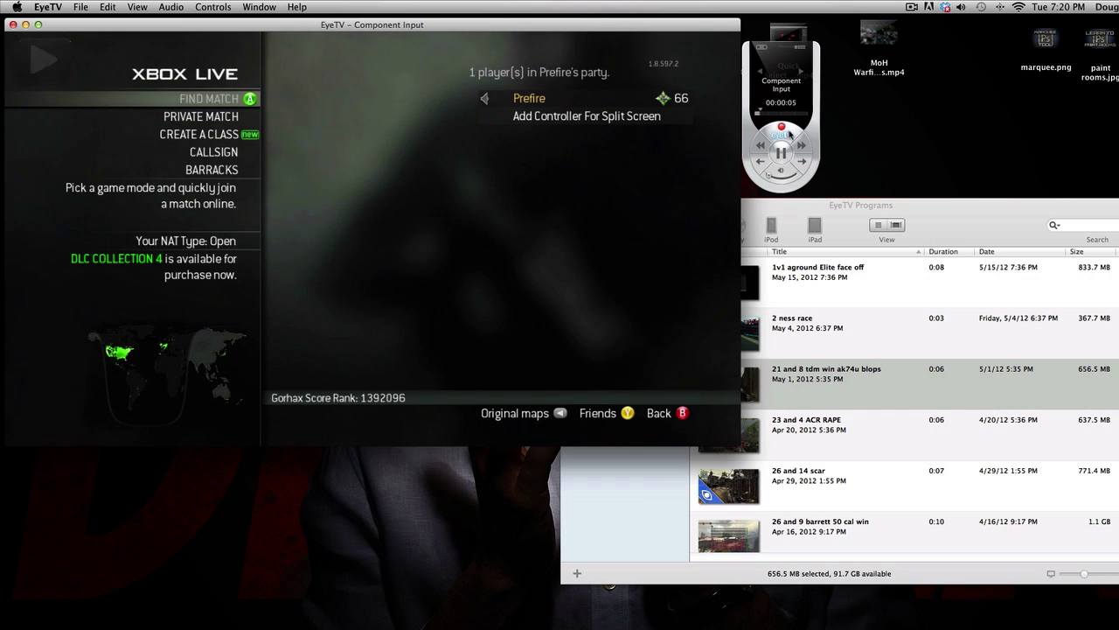
left_click(434, 385)
left_click_drag(551, 398, 658, 388)
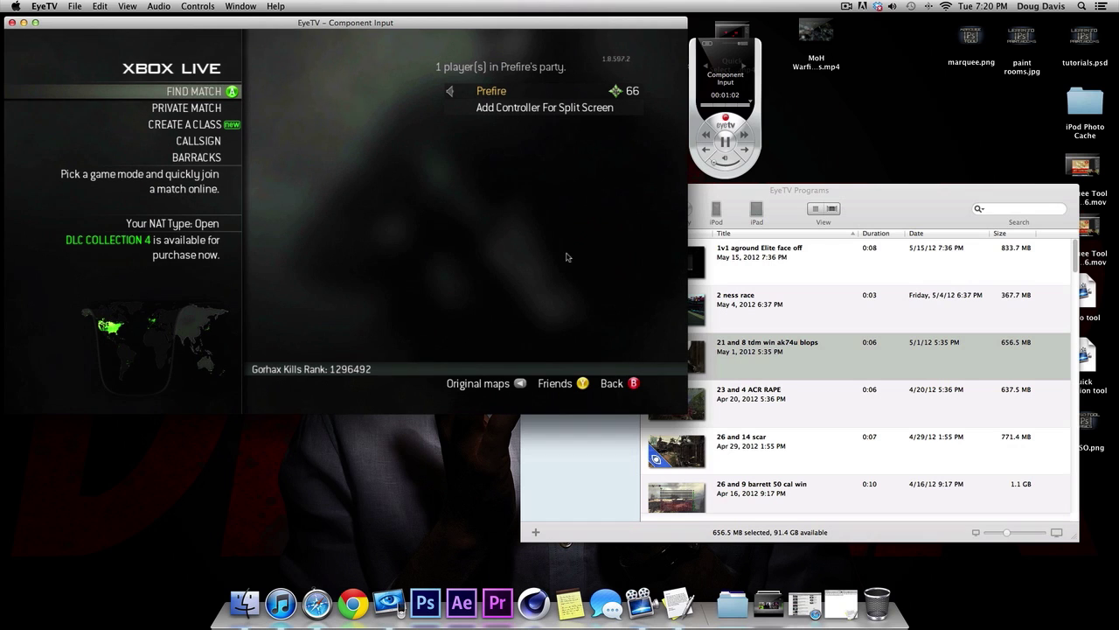
Filter the recordings library by 'tut' and select the MW3 tutorial recording.
left_click(922, 212)
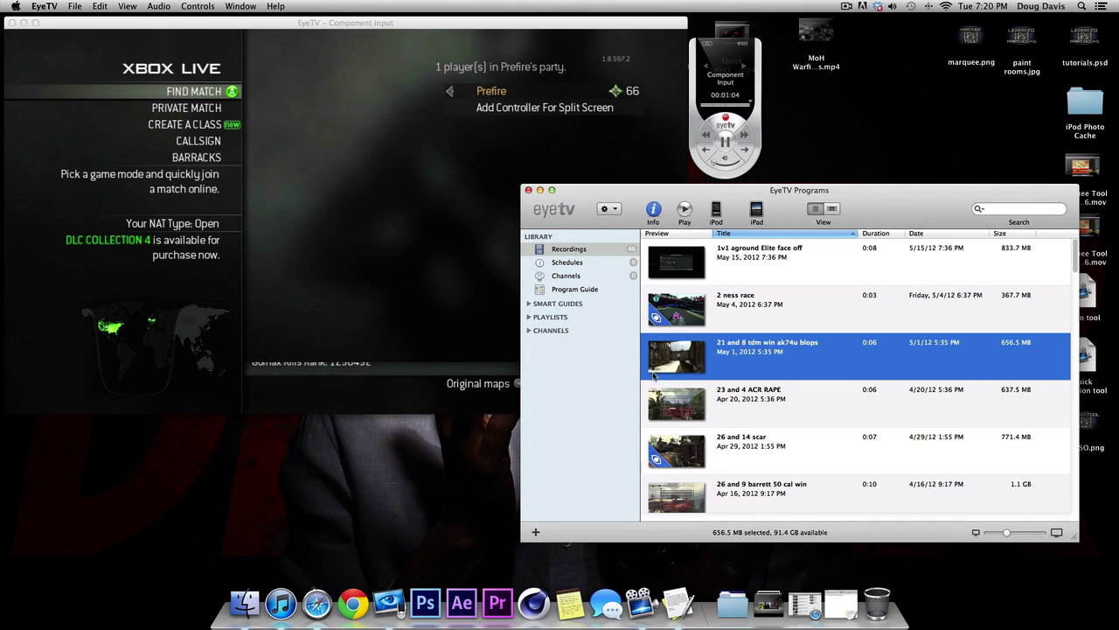
left_click_drag(872, 196, 864, 189)
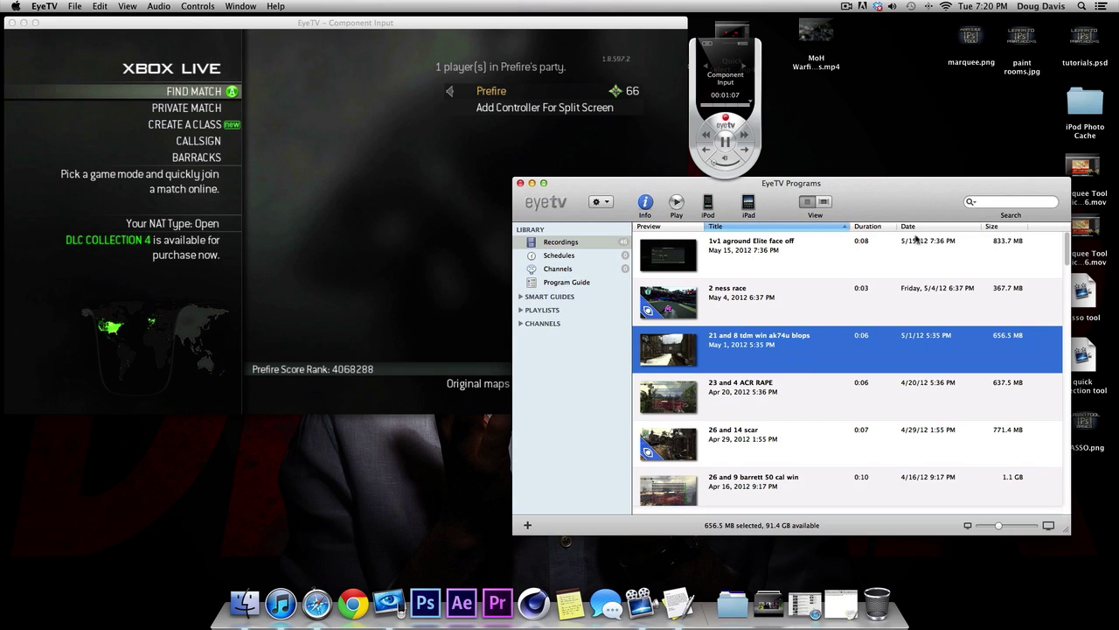
left_click(1000, 202)
type("tut")
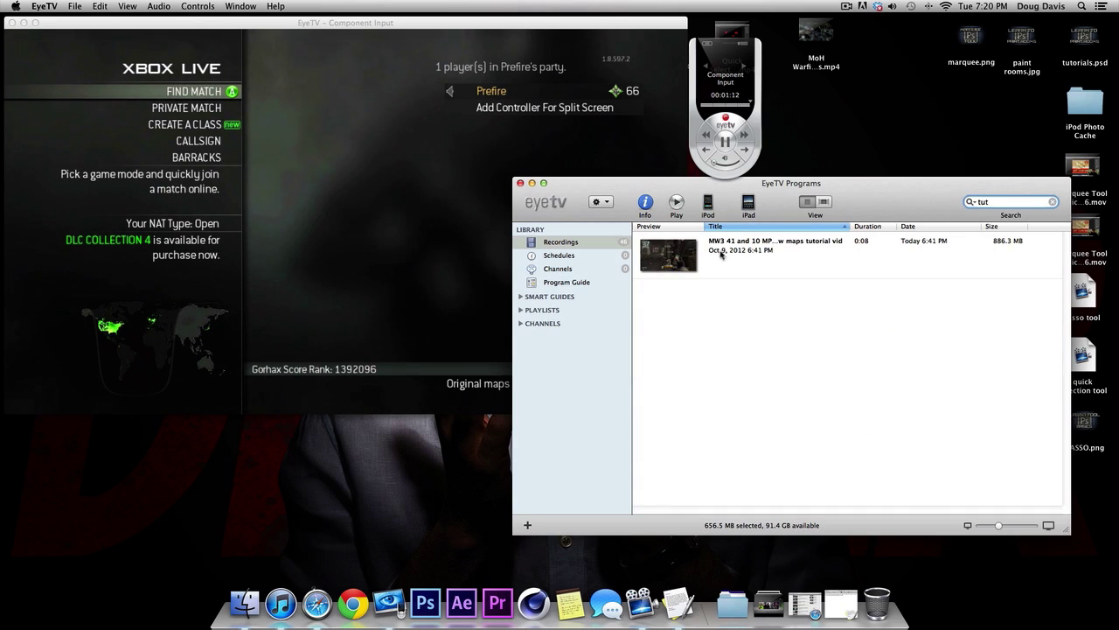
left_click(773, 263)
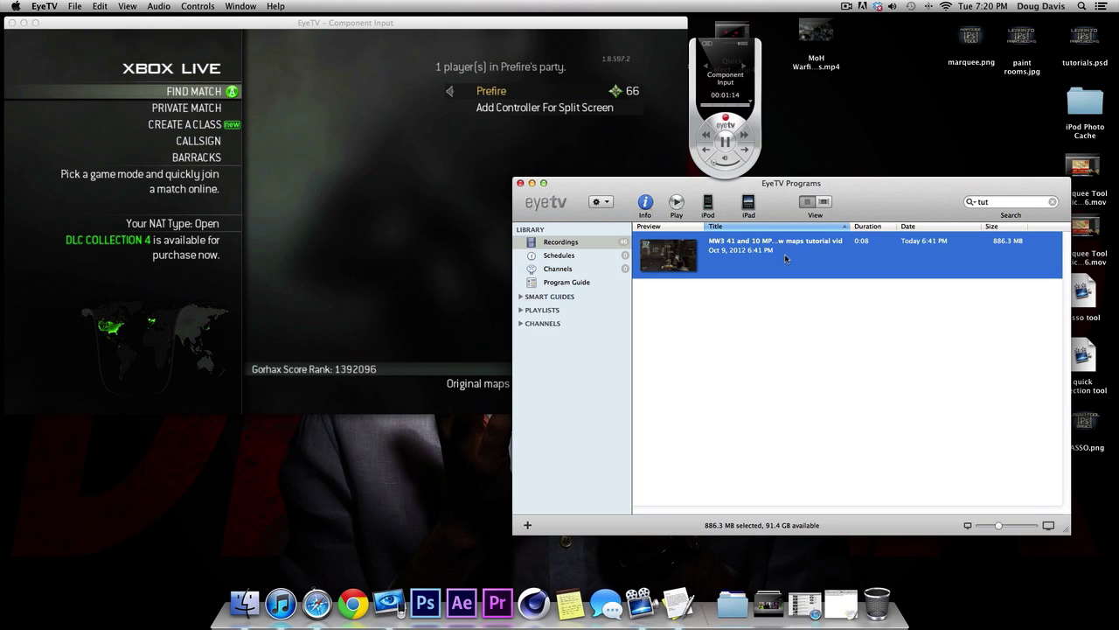
Start an H.264 export named tut to the Desktop, then cancel it.
right_click(758, 260)
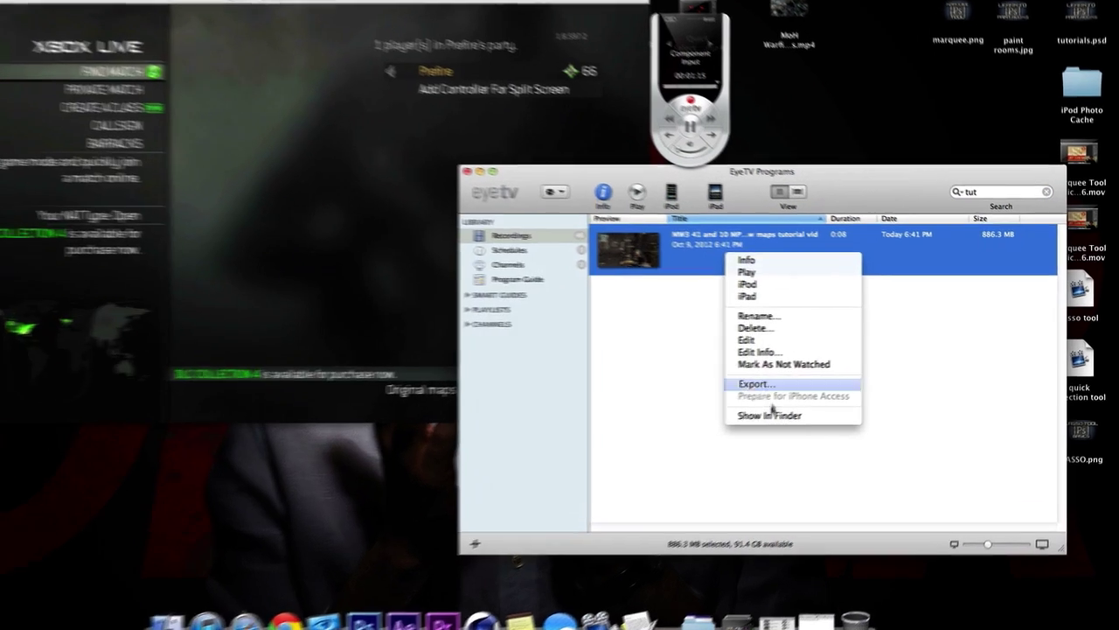
left_click(784, 377)
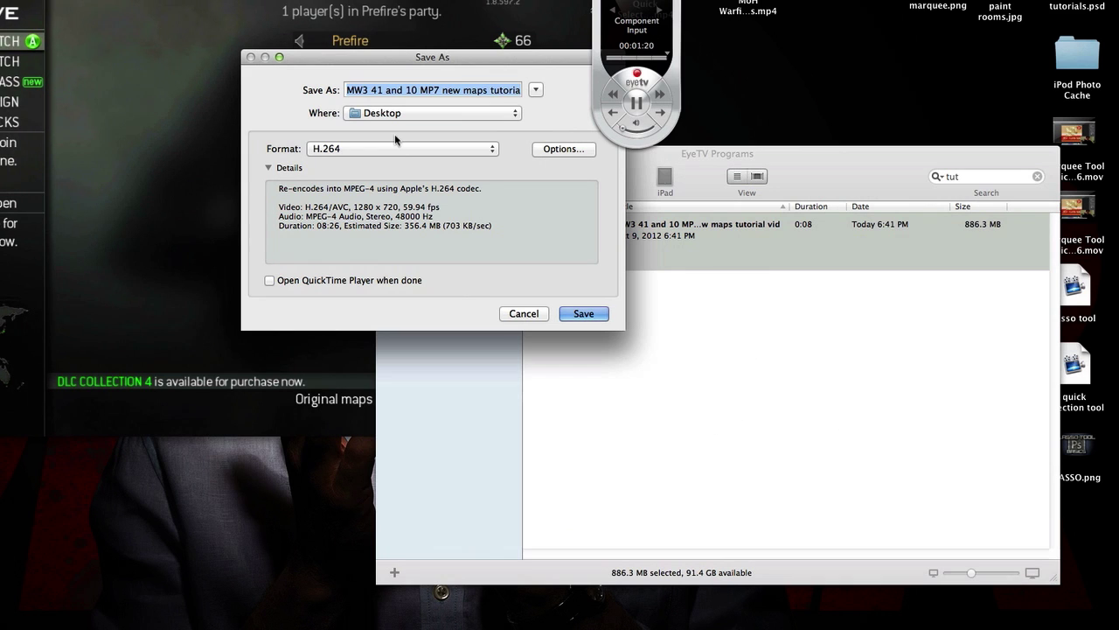
type("tut.mp4")
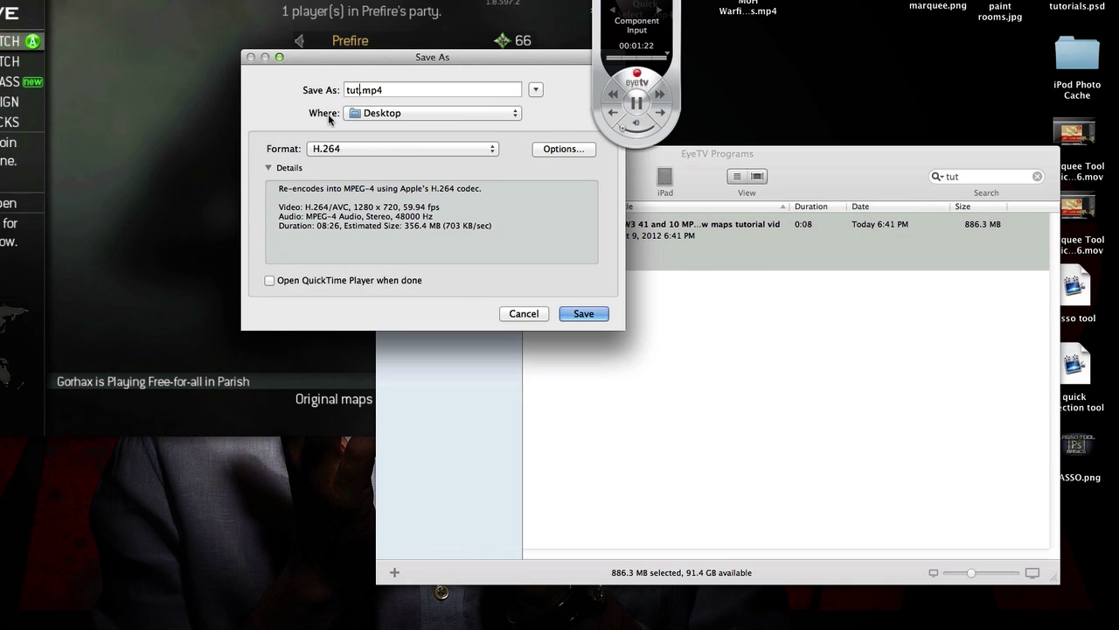
left_click(416, 114)
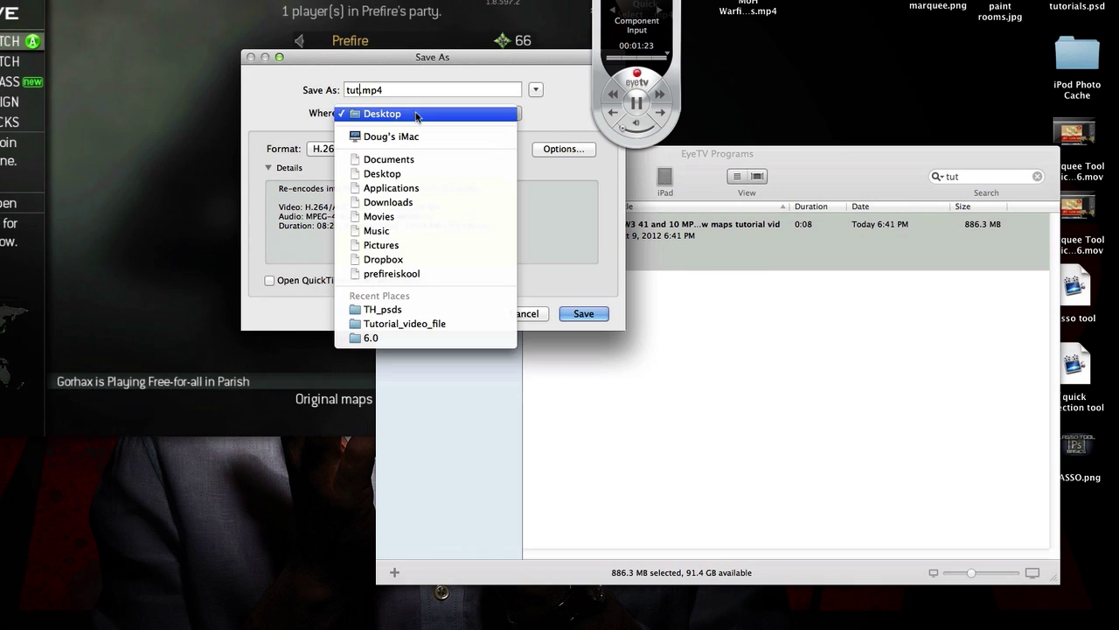
left_click(417, 114)
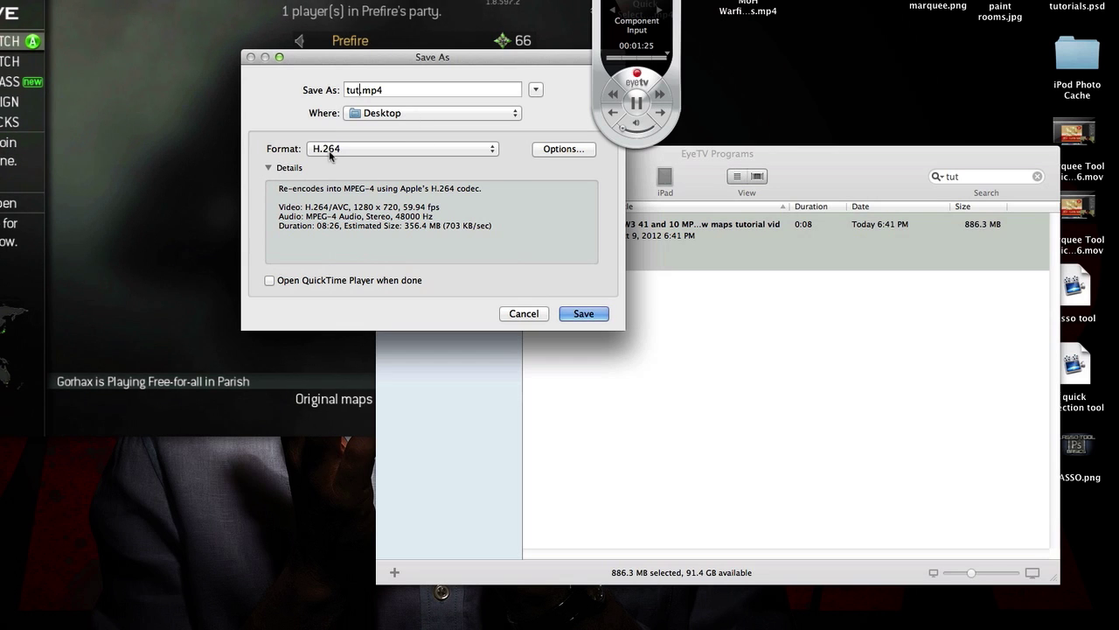
left_click(444, 150)
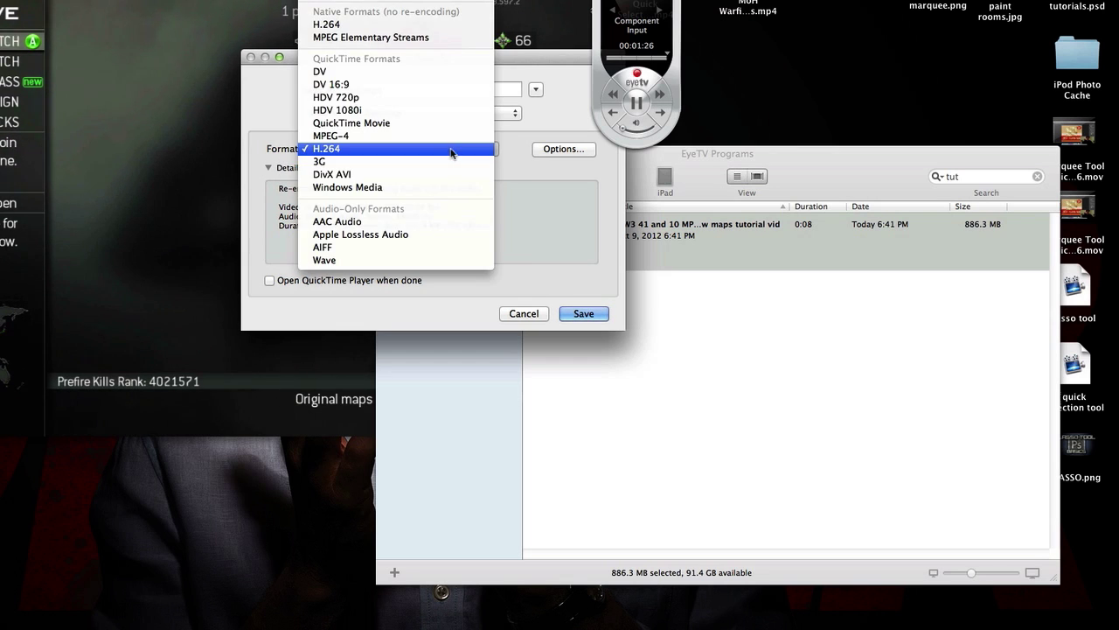
left_click(454, 151)
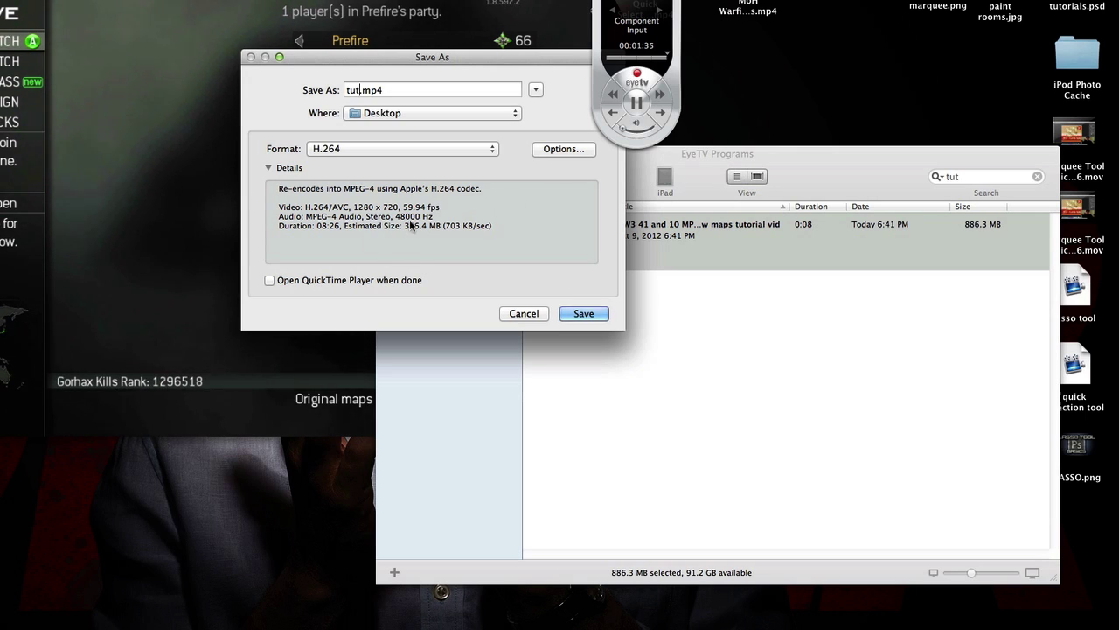
left_click(510, 315)
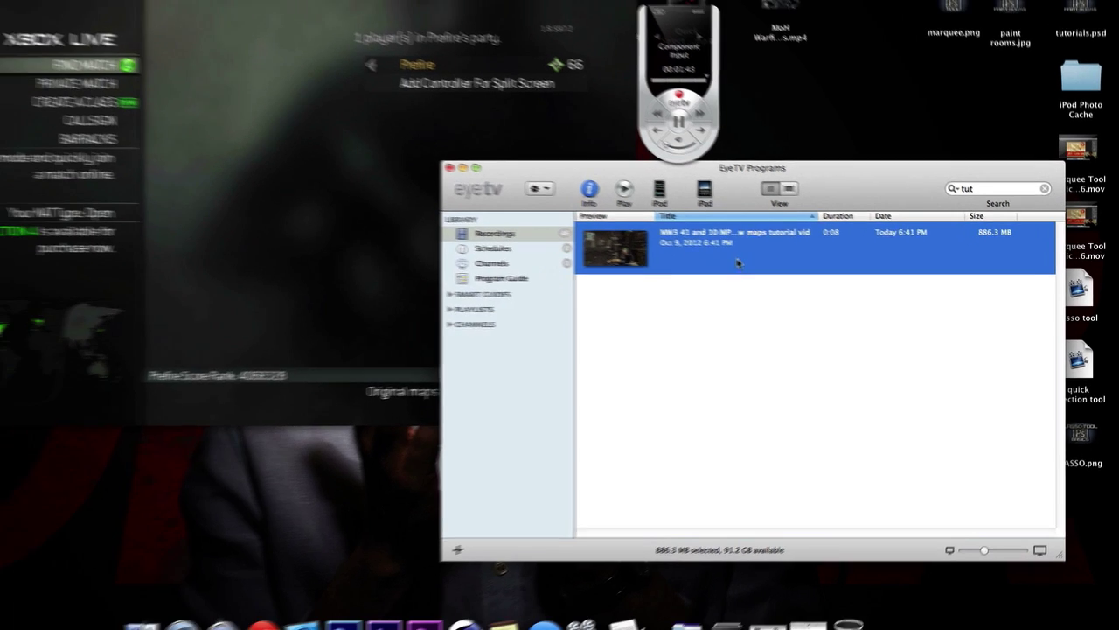
Open the tutorial recording for editing and clear all its existing markers.
right_click(700, 256)
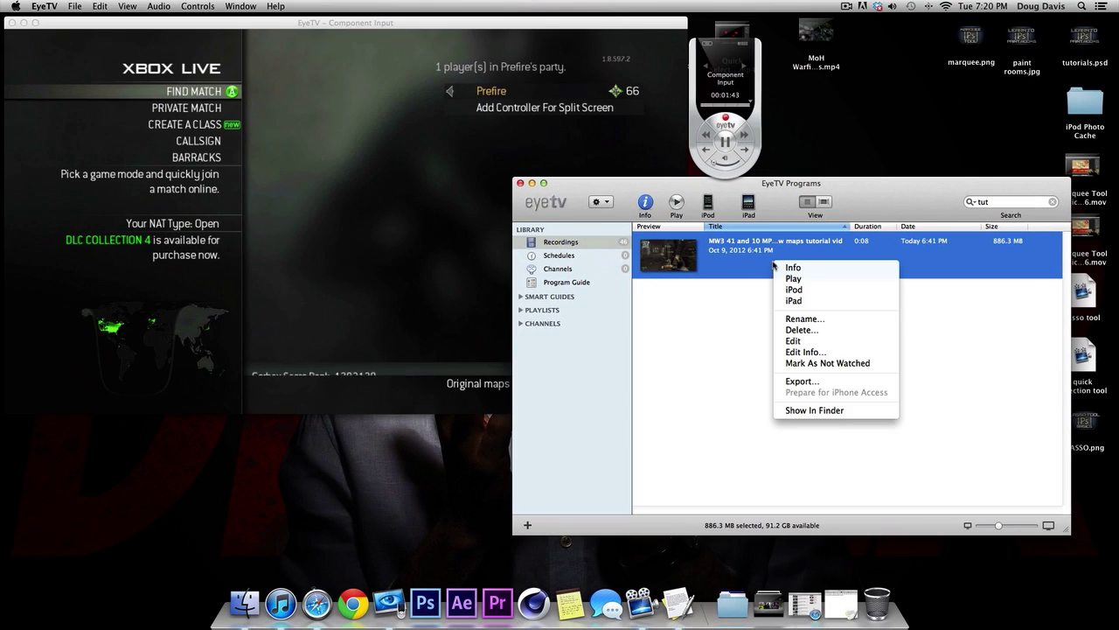
left_click(811, 342)
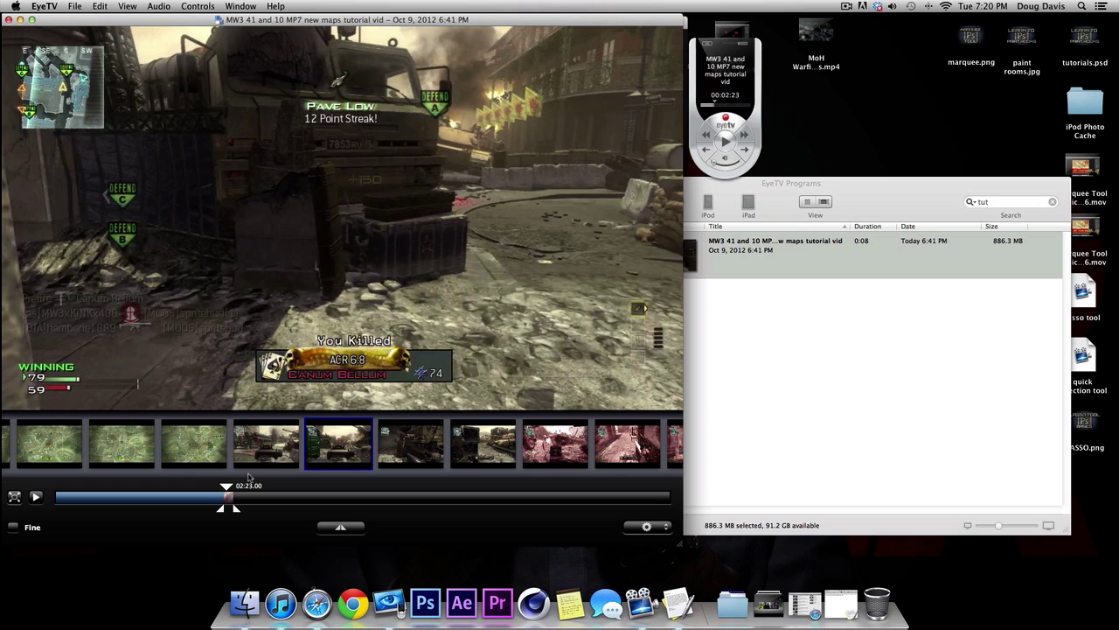
right_click(230, 497)
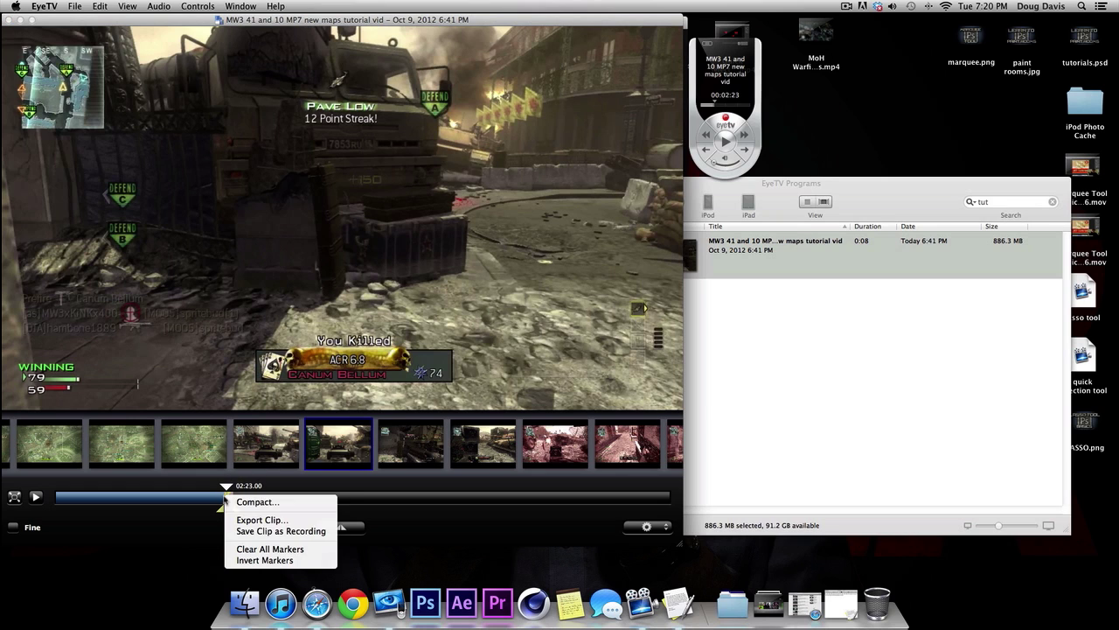
left_click(263, 548)
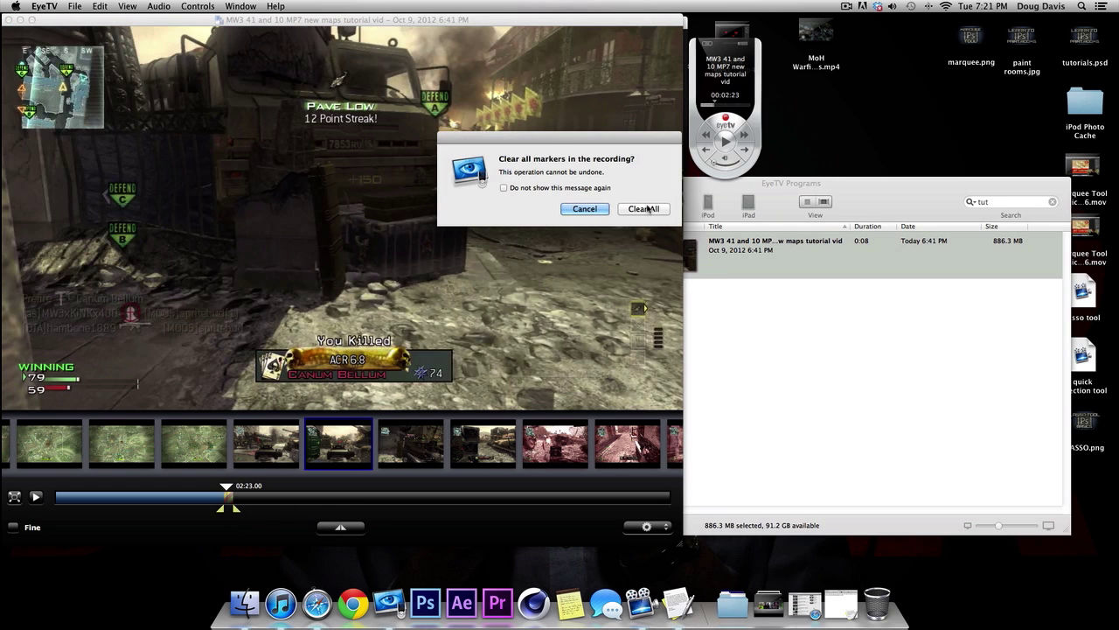
left_click(645, 211)
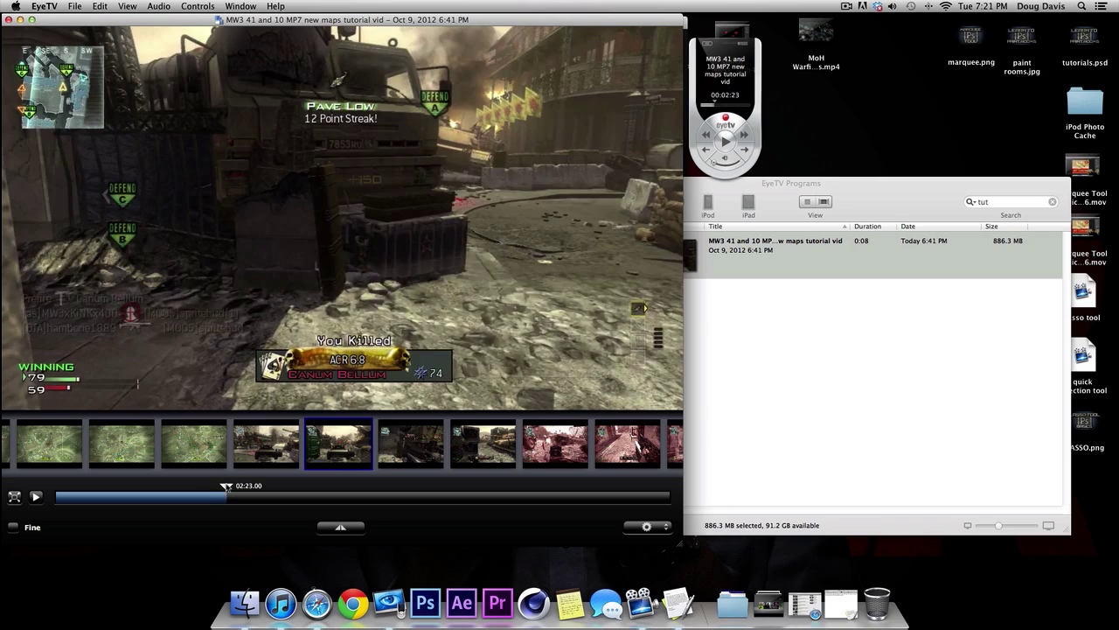
Scrub the timeline and mark a clip range ending at 03:54.03, then select its marker.
left_click_drag(227, 487, 220, 487)
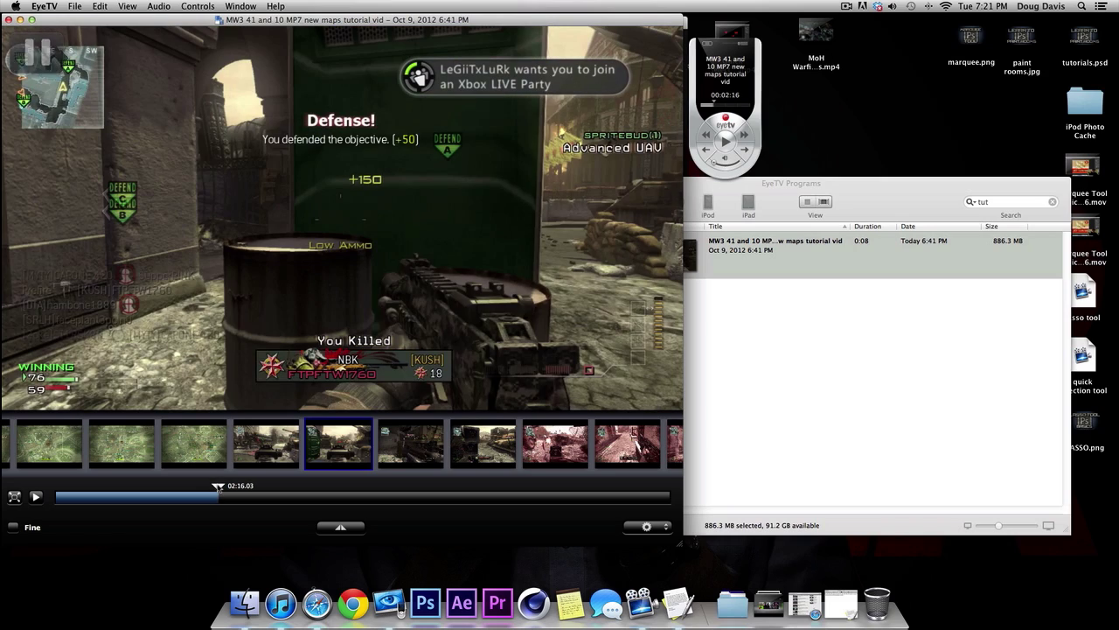
left_click_drag(218, 487, 224, 488)
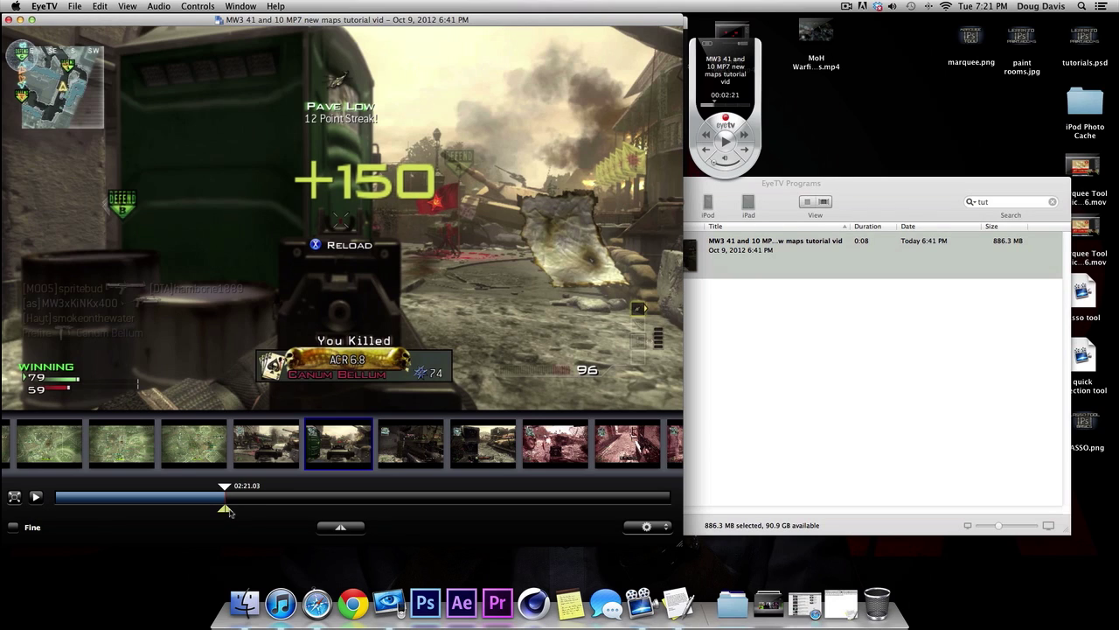
left_click_drag(225, 510, 230, 505)
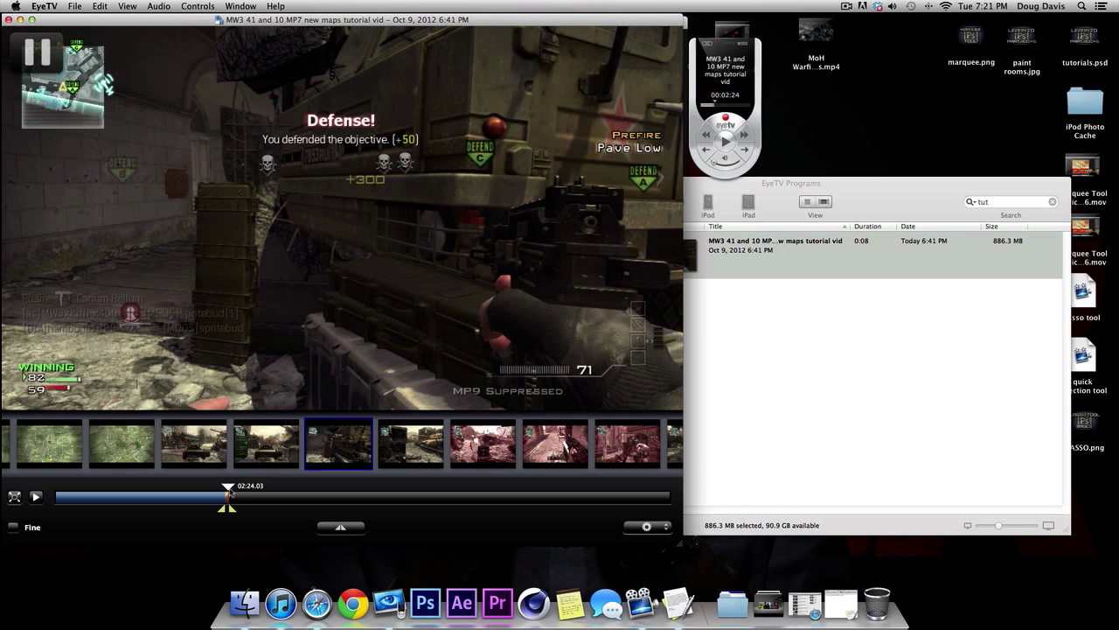
left_click(282, 493)
left_click_drag(341, 529, 347, 540)
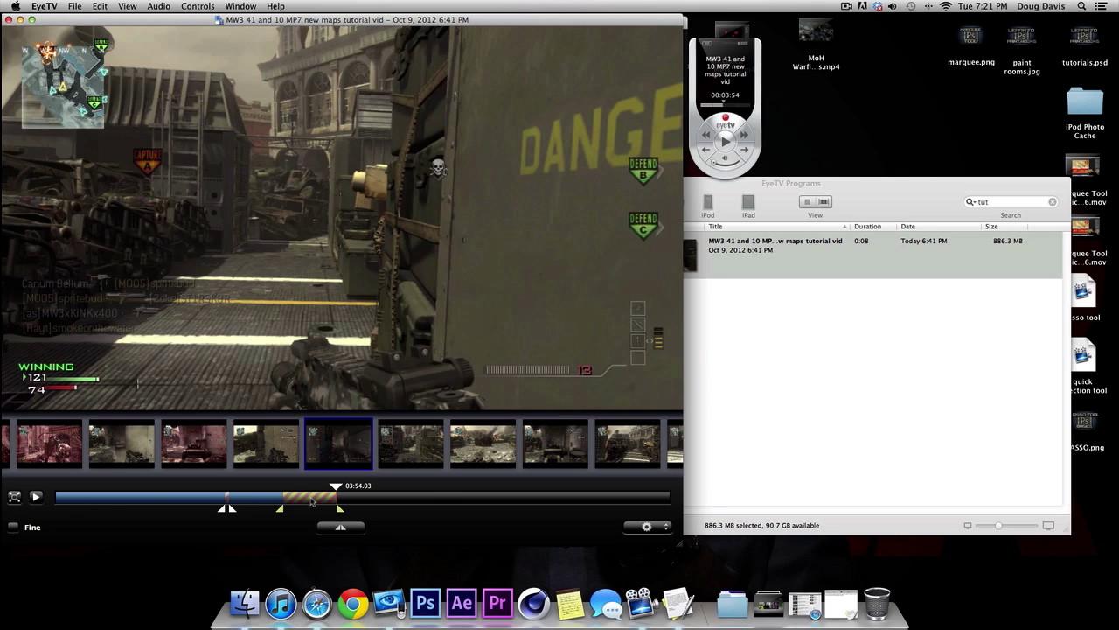
left_click(226, 502)
Export the marked range as tut.mp4 in H.264 format to the Desktop.
right_click(227, 502)
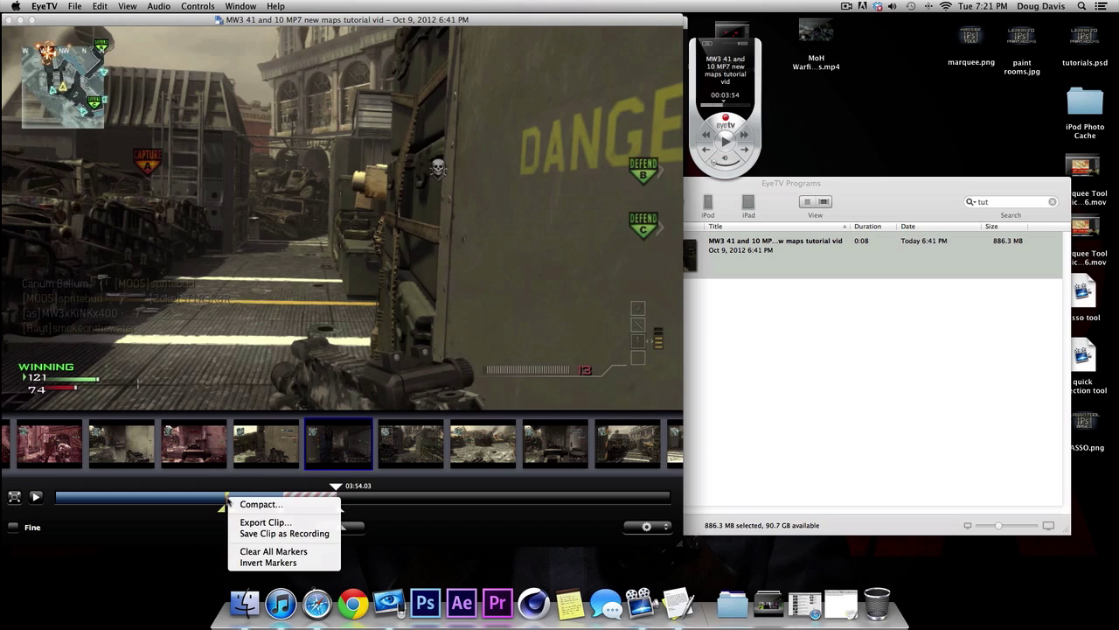
left_click(263, 522)
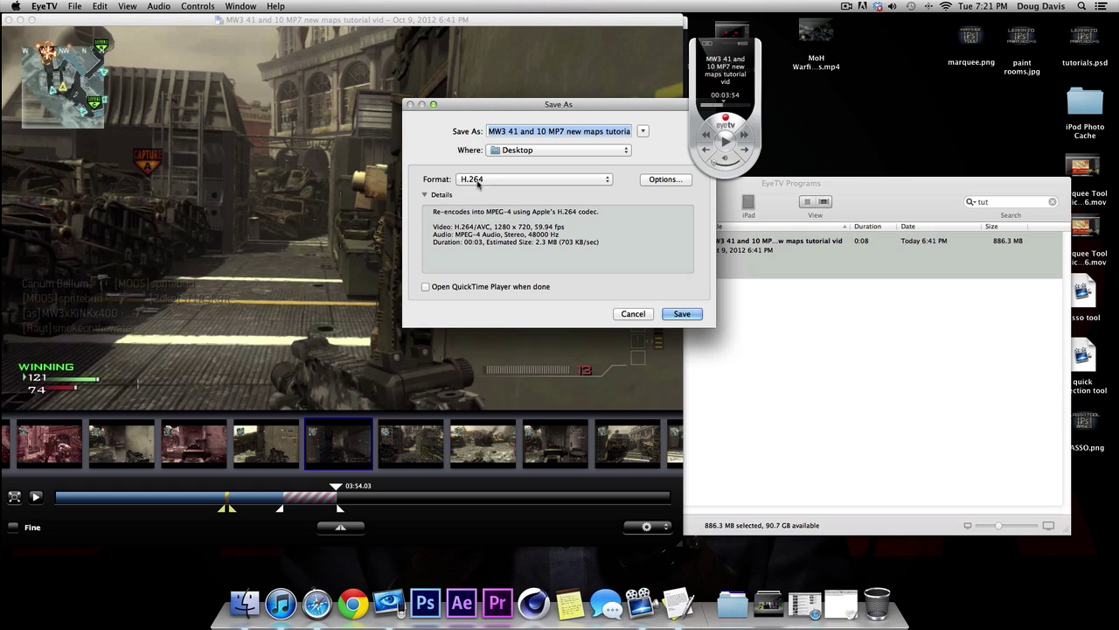
type("tut.mp4")
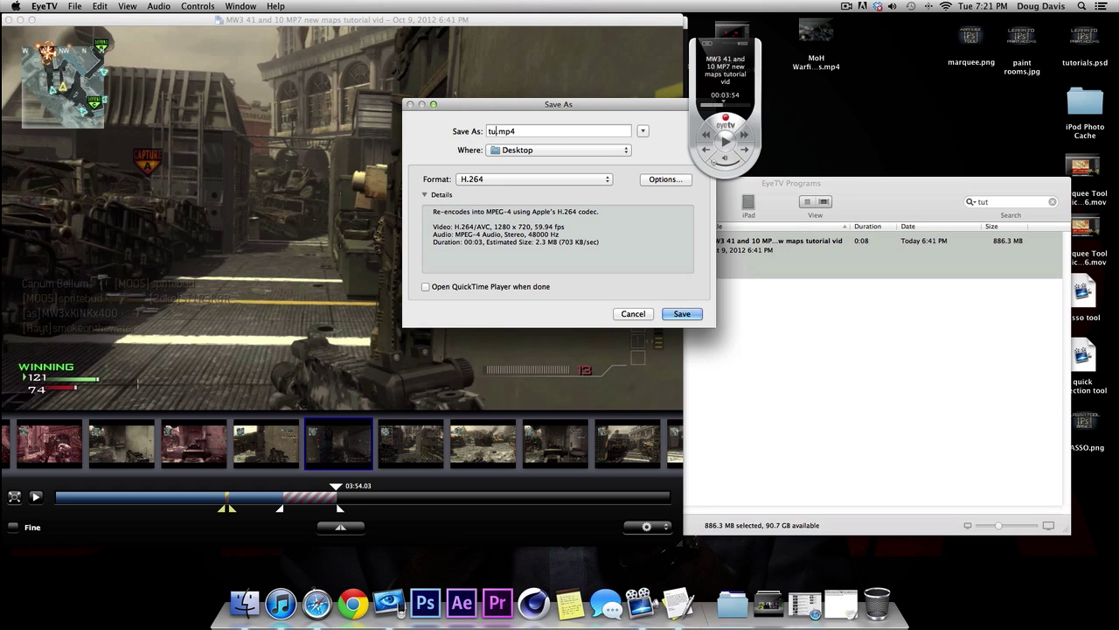
left_click(684, 314)
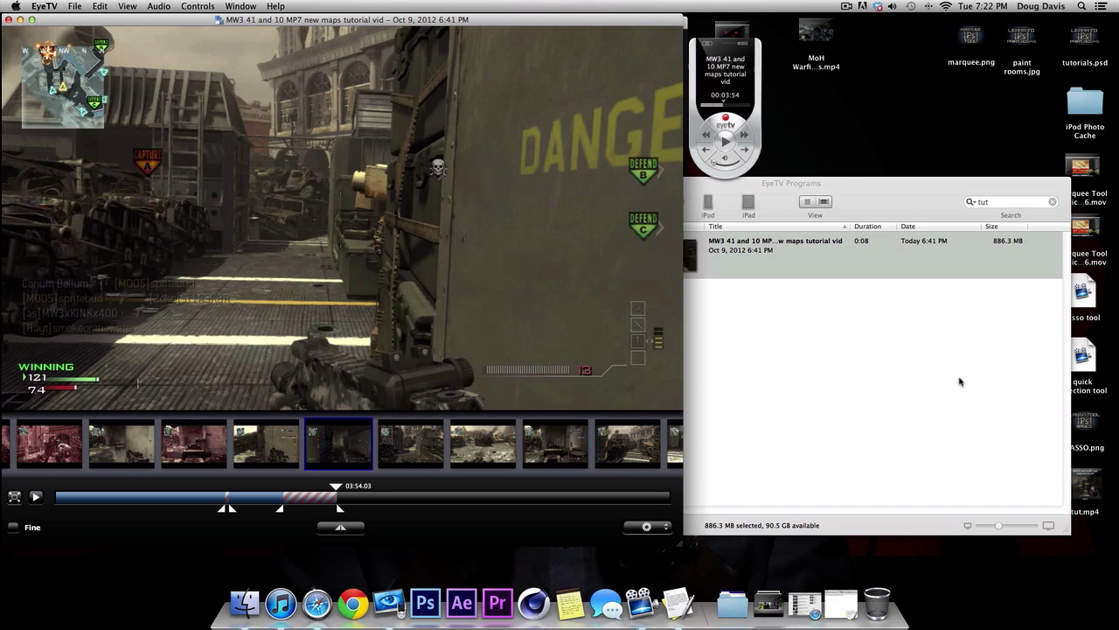
Close the recording editor, quit EyeTV, and drag tut.mp4 toward the desktop centre.
left_click(9, 20)
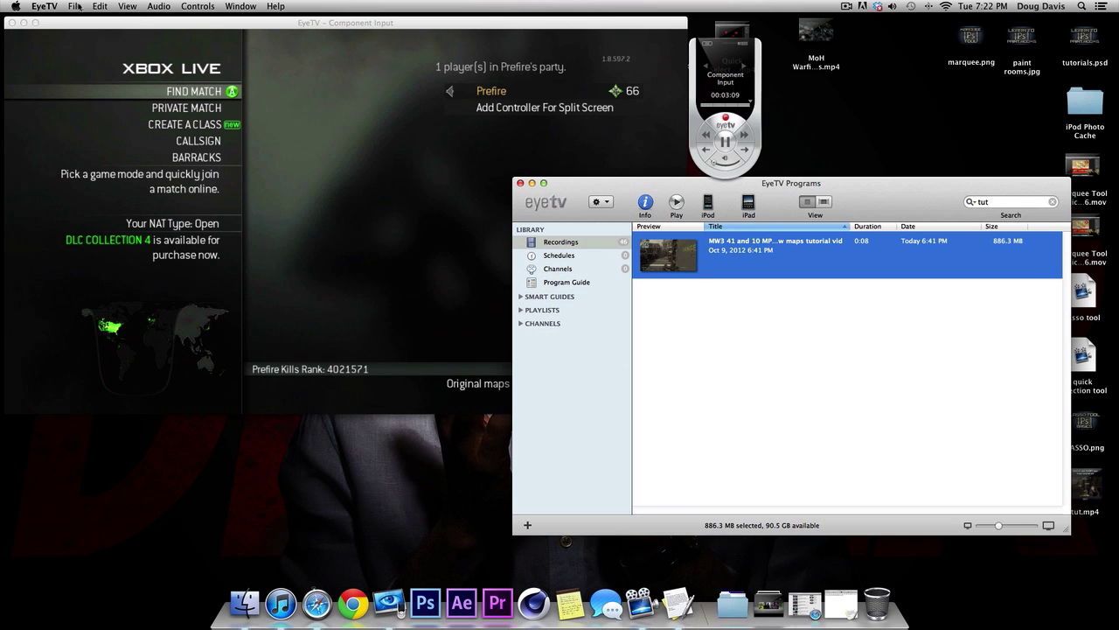
left_click(41, 7)
left_click(61, 137)
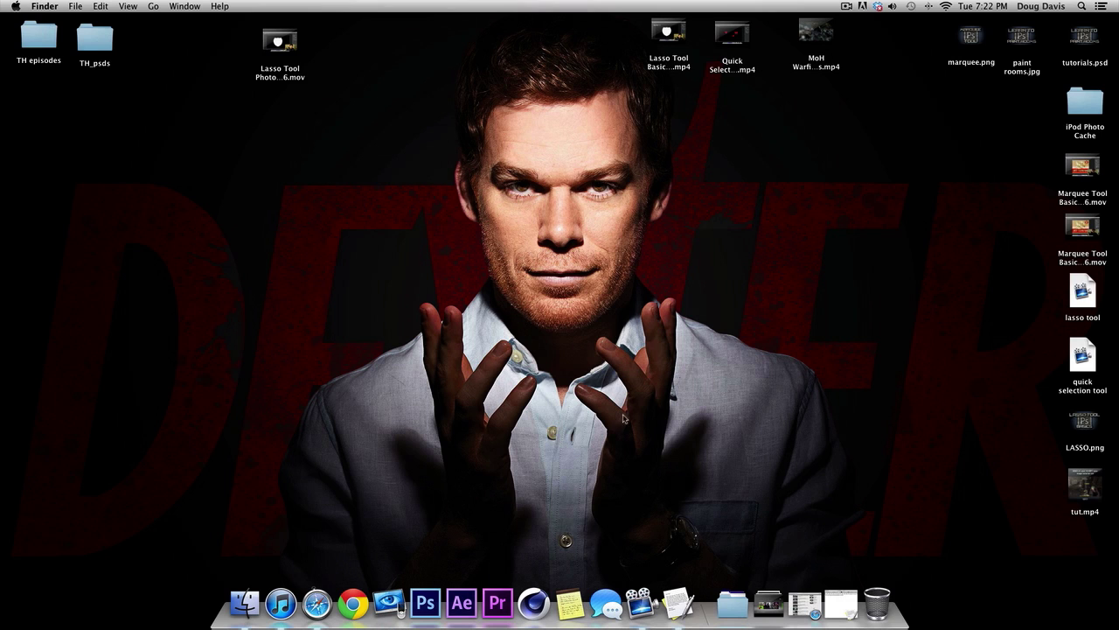
left_click_drag(1087, 485, 577, 131)
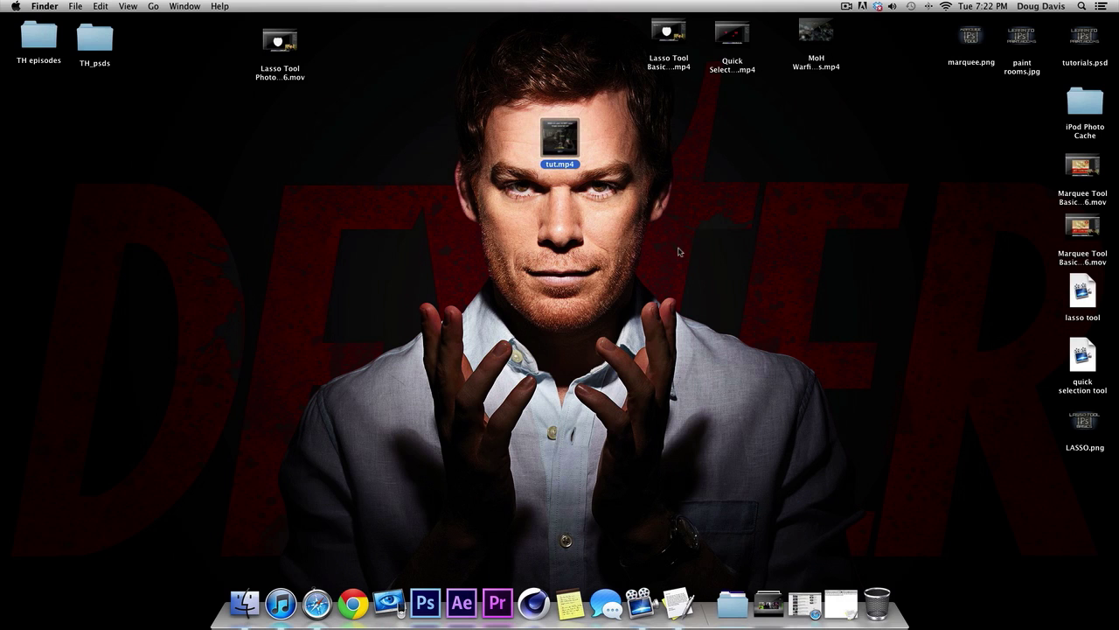
Launch Premiere Pro CS6 from the Dock.
left_click(504, 607)
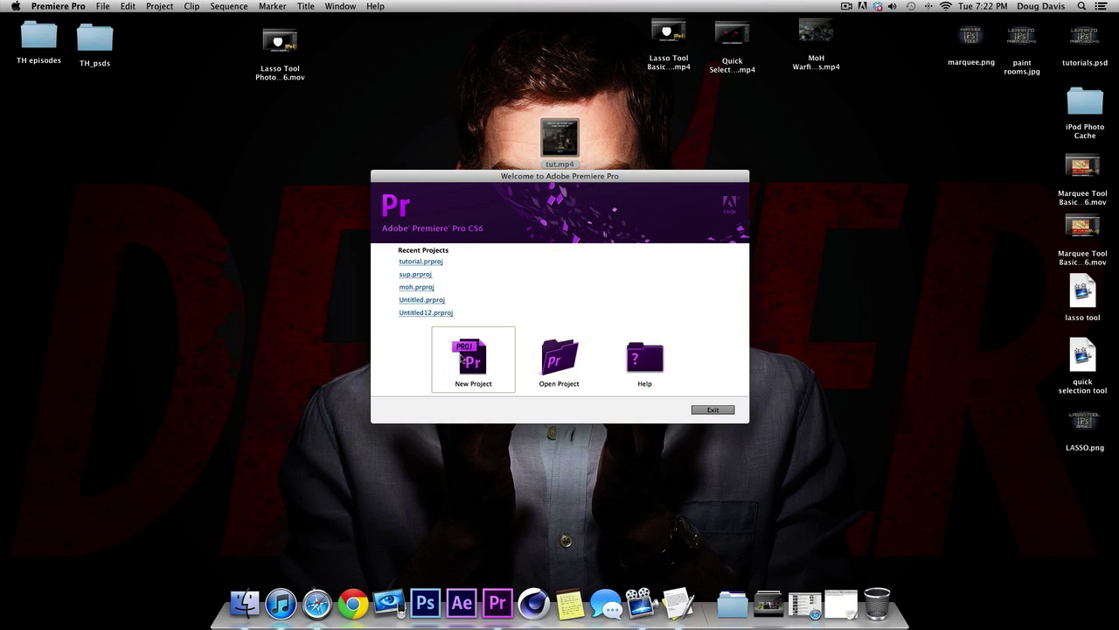
Create project tut, then an HDV 720p30 sequence renamed from Sequence 01 to tut.
left_click(483, 369)
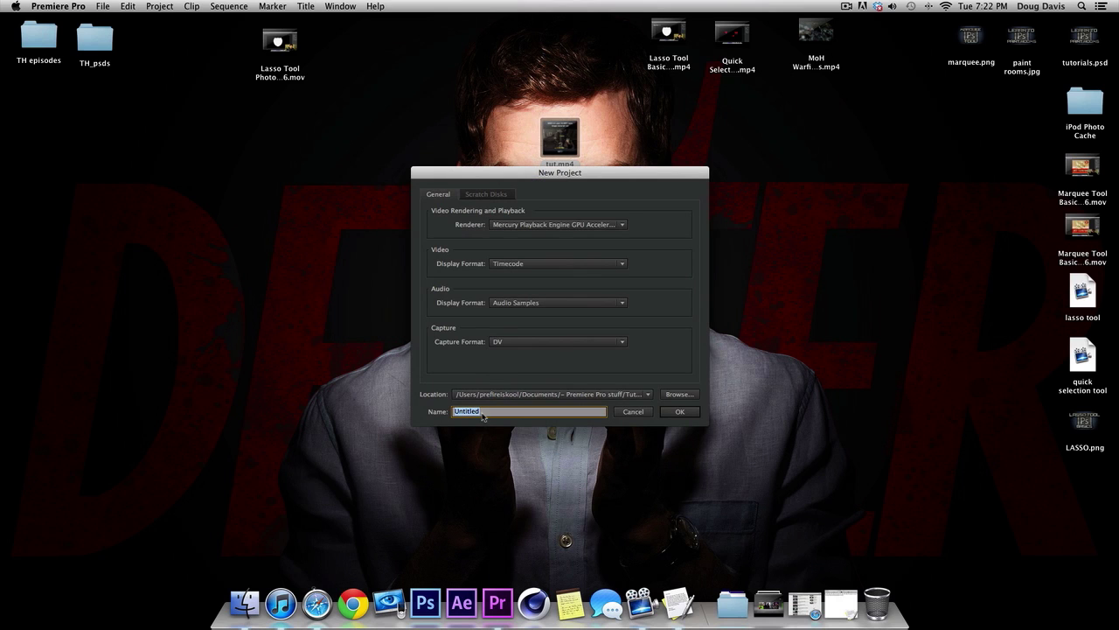
type("tut")
left_click(680, 412)
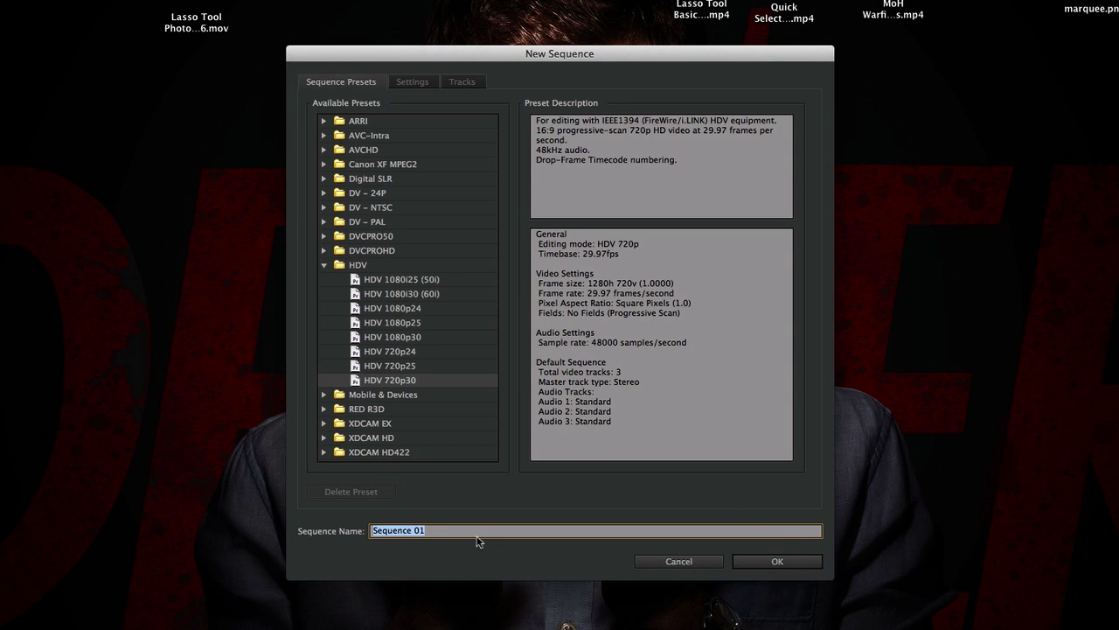
key("BackSpace")
left_click(766, 562)
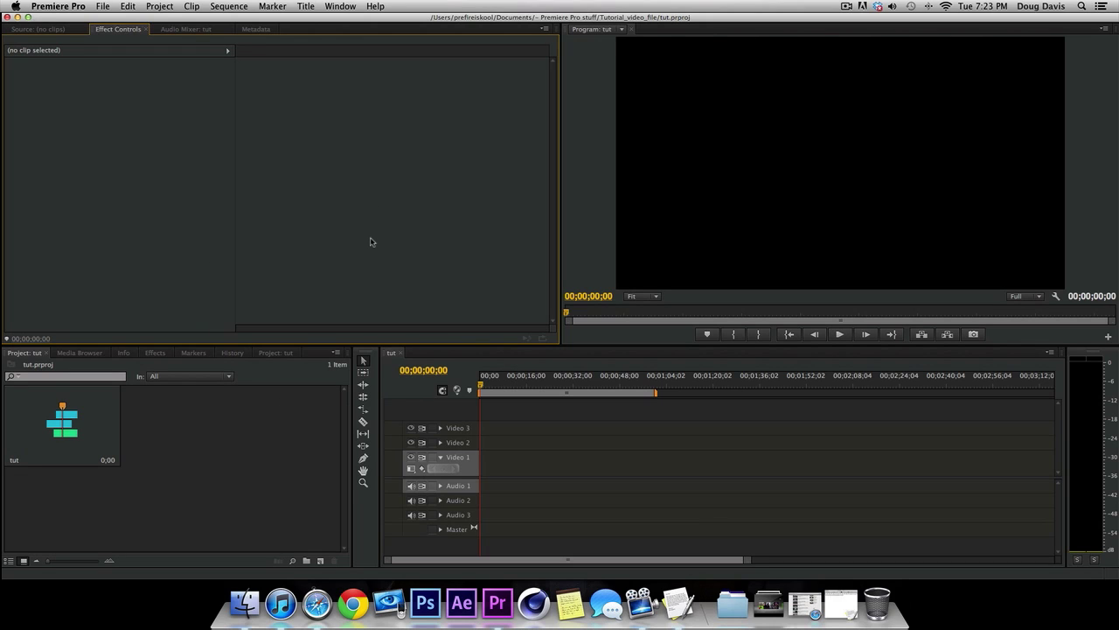
Import tut.mp4 from the Desktop into the project and drag it into the tut sequence.
left_click(230, 448)
double_click(216, 445)
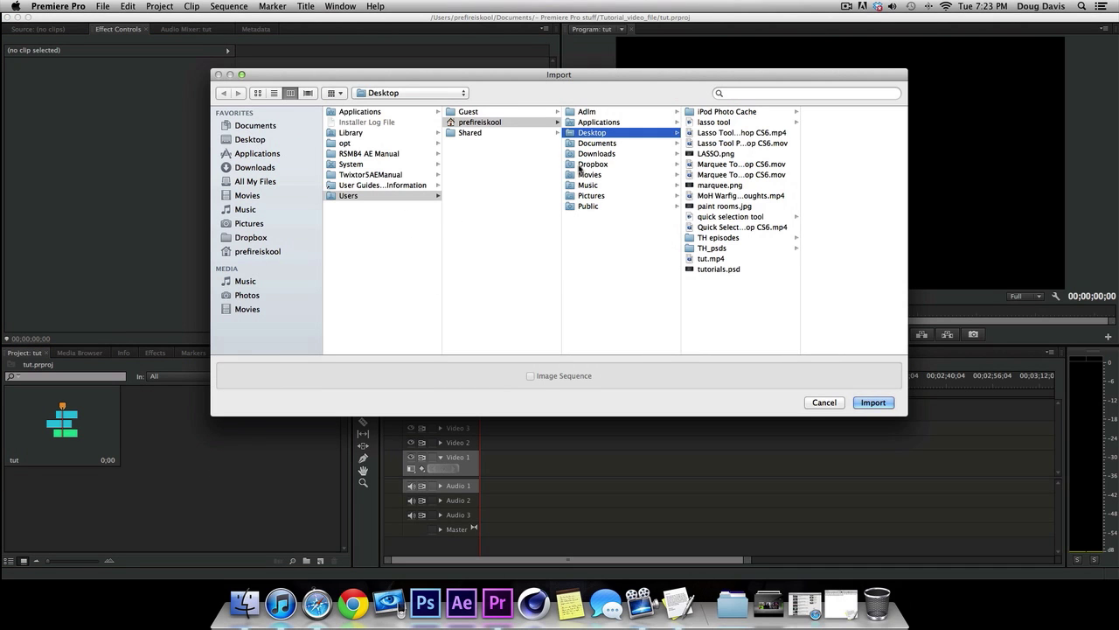
left_click(712, 259)
left_click(873, 402)
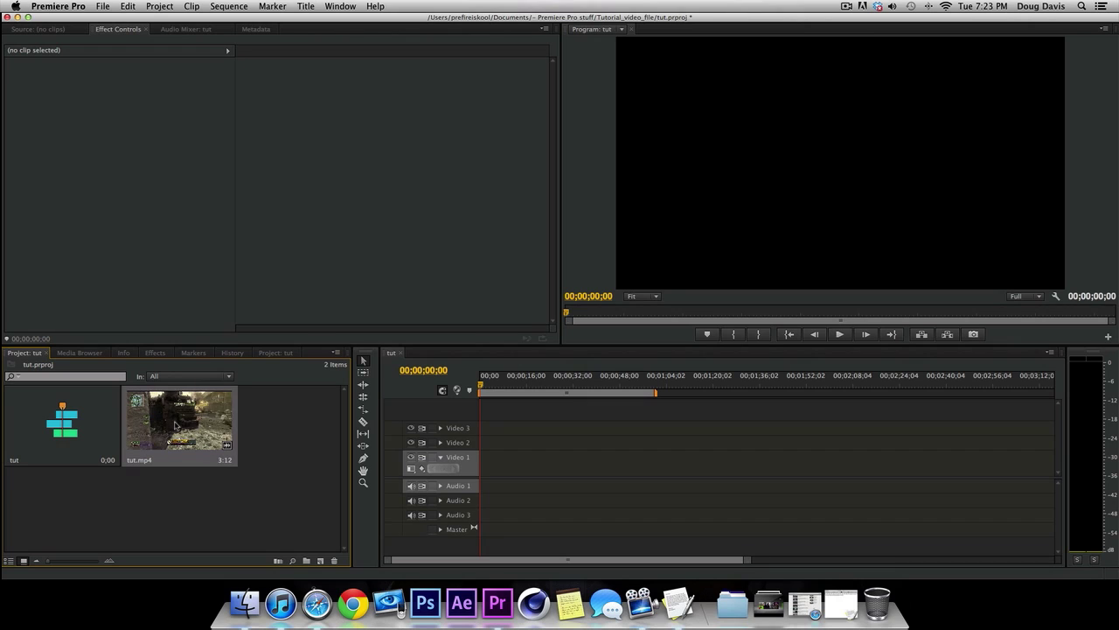
left_click_drag(175, 426, 480, 472)
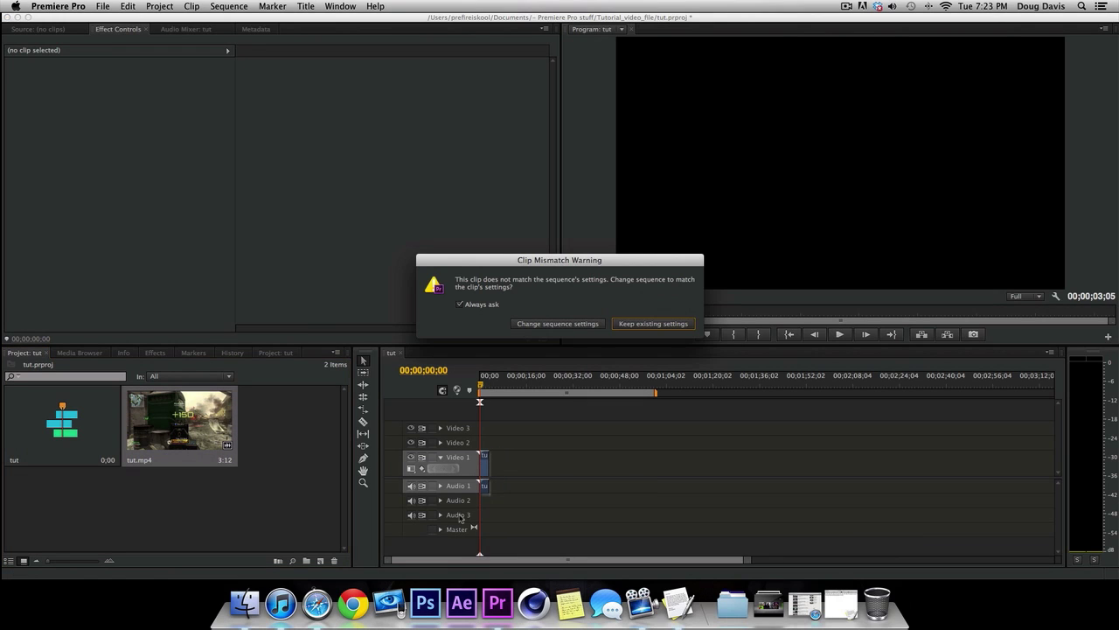
Keep the sequence's existing settings, then select the tut.mp4 clip on Video 1 and zoom in.
left_click(653, 324)
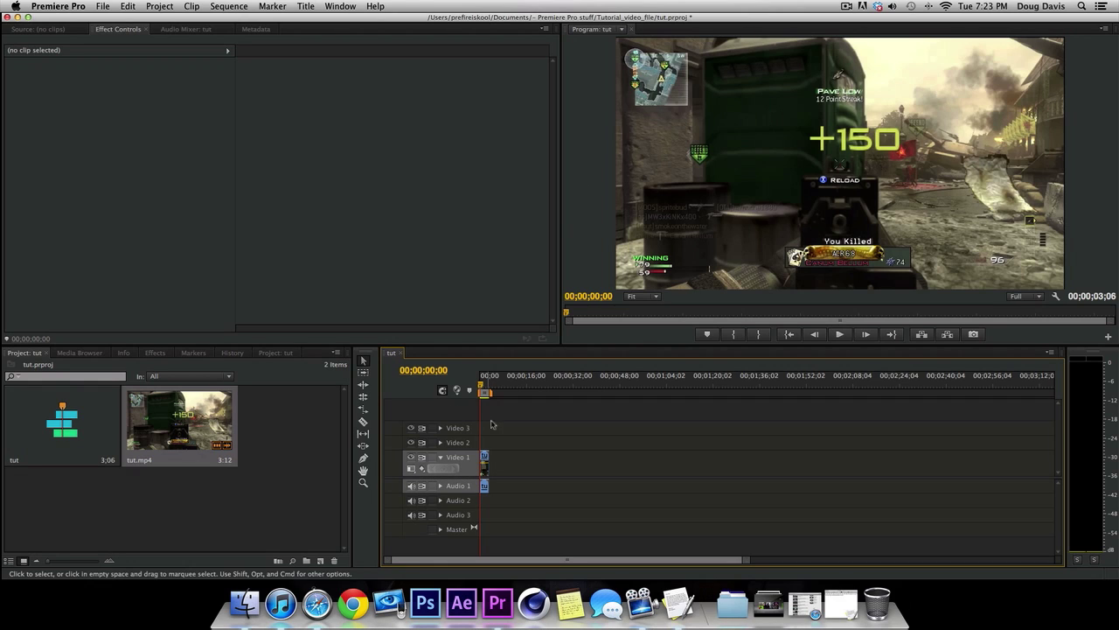
left_click(485, 455)
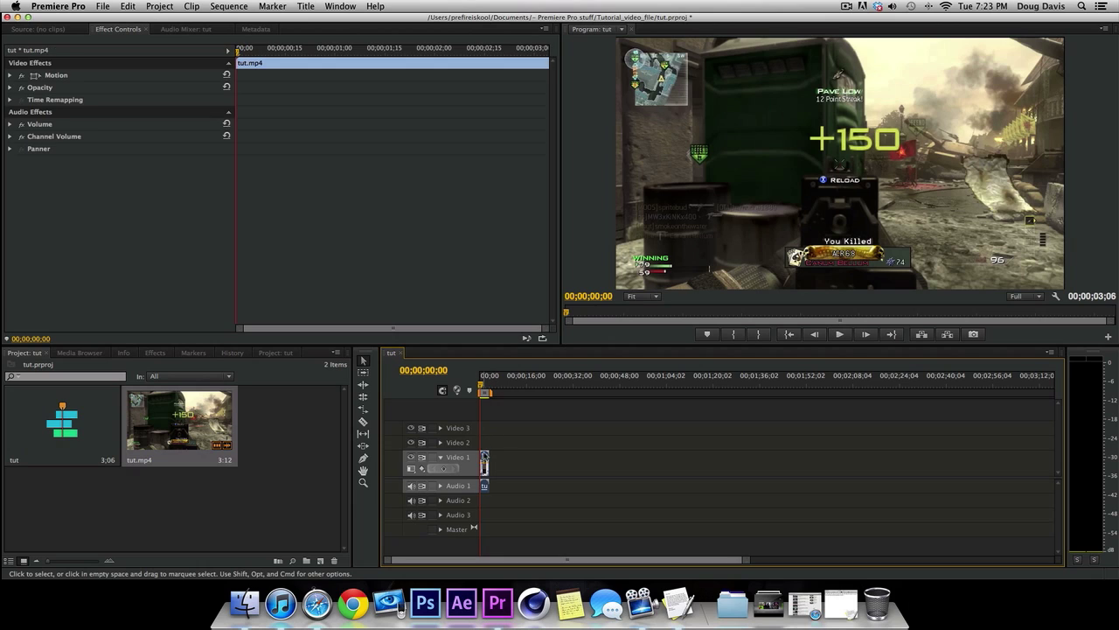
key("equal")
key("equal")
key("equal")
key("equal")
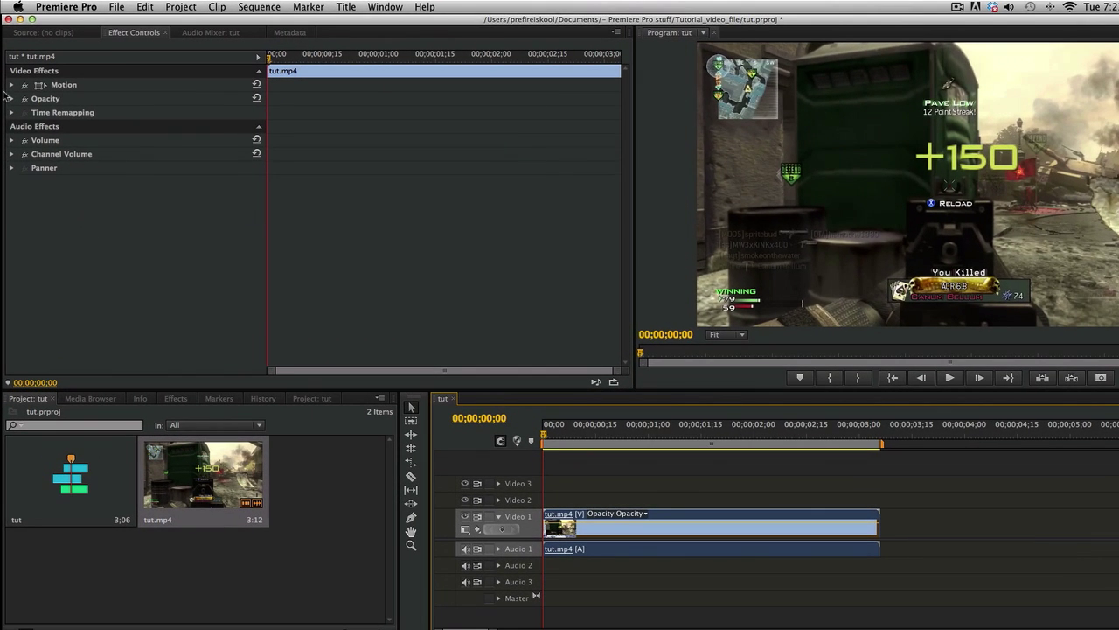
Set the tut.mp4 clip's Motion Scale to 101 and move the playhead to 00:00:00:02.
left_click(11, 84)
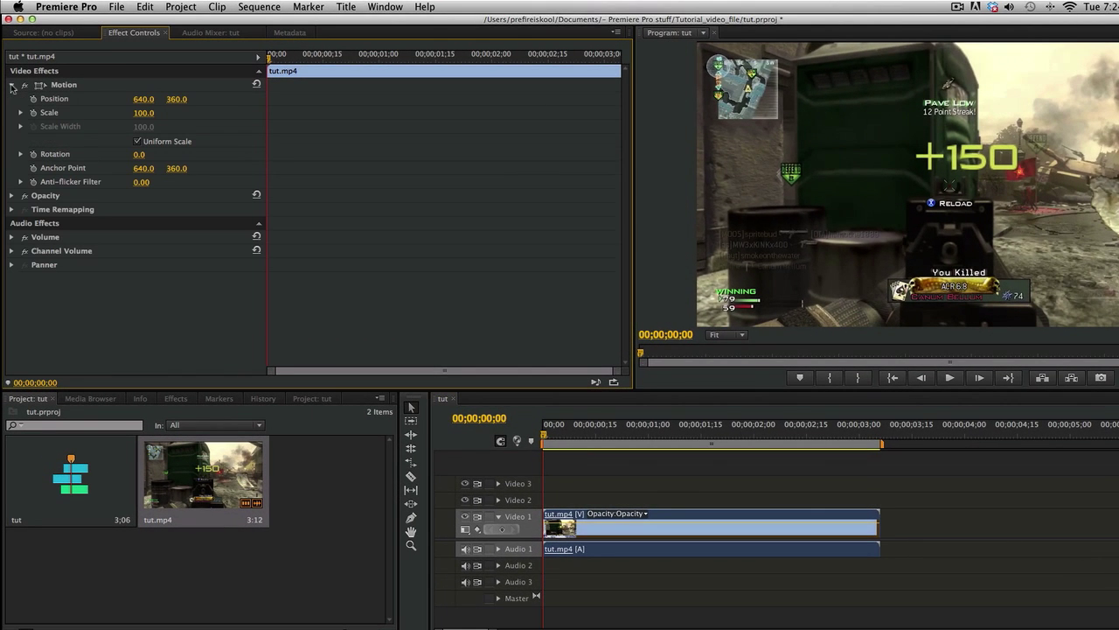
left_click(143, 113)
type("101")
key("Return")
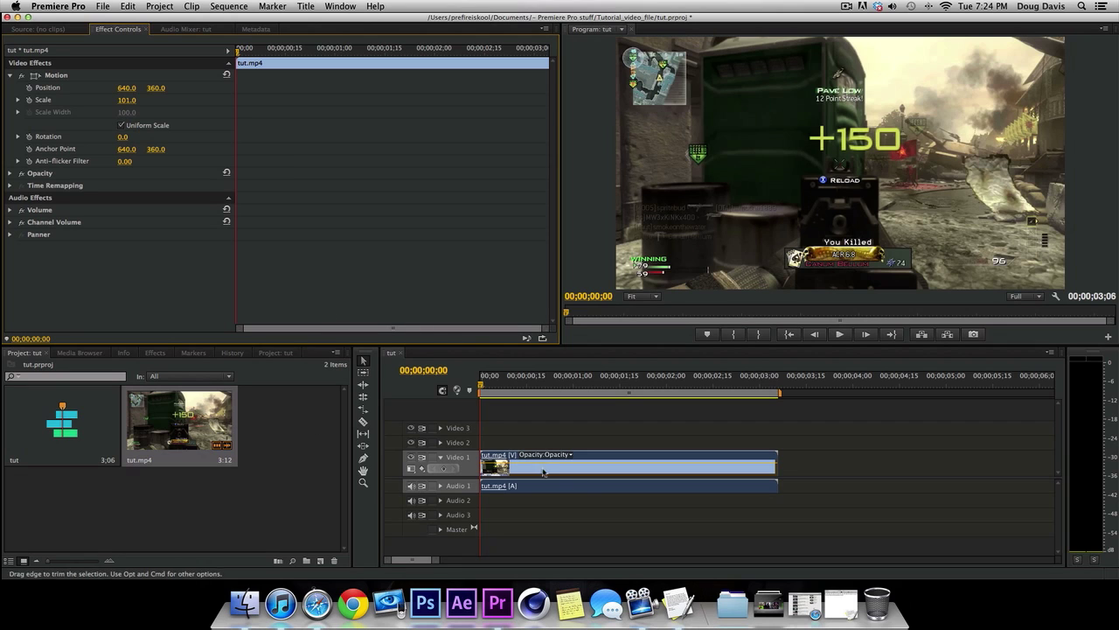
left_click(485, 390)
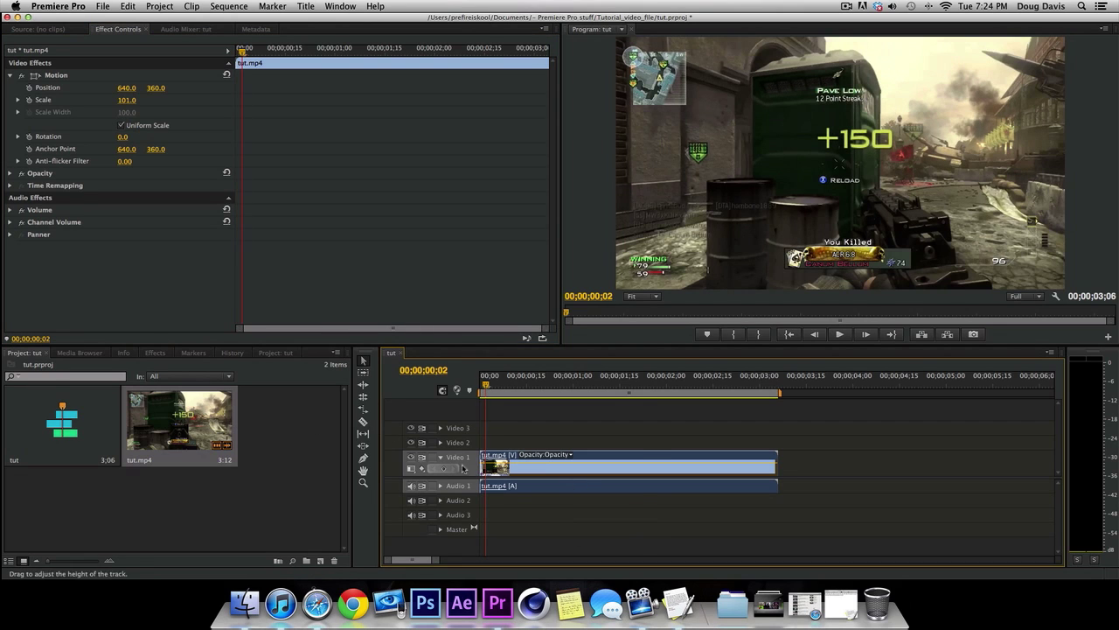
Mute Audio 1, scrub back to the first frame, and expand the Effects panel's Presets folder.
left_click(411, 486)
mouse_move(488, 385)
left_mouse_down()
mouse_move(645, 386)
mouse_move(480, 386)
left_mouse_up()
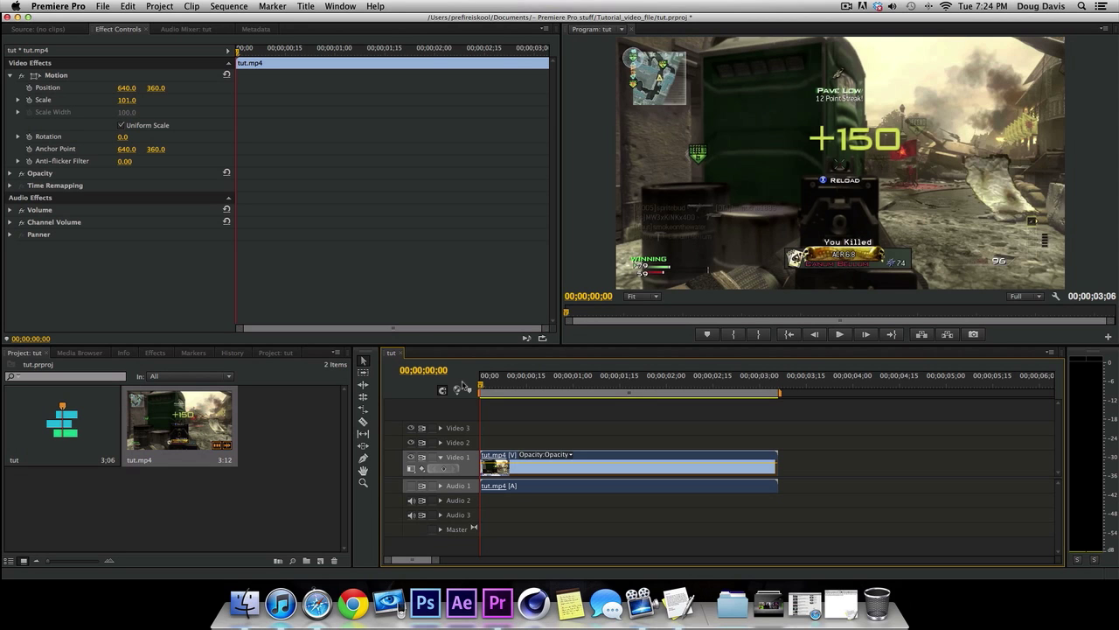
mouse_move(495, 381)
left_mouse_down()
mouse_move(534, 385)
mouse_move(480, 387)
left_mouse_up()
left_click(155, 352)
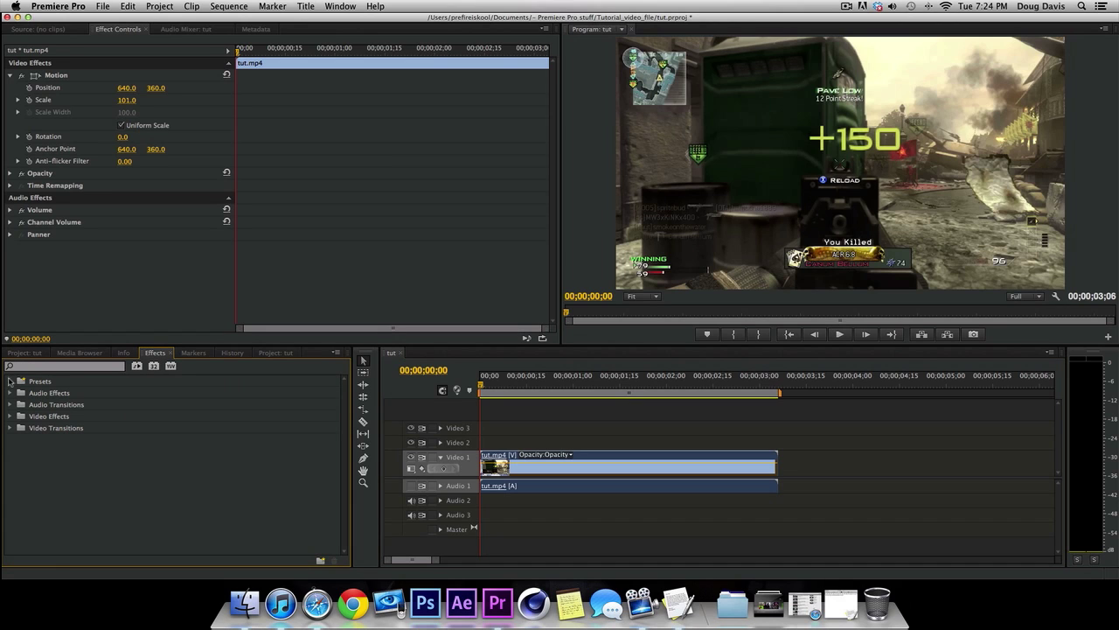
left_click(11, 381)
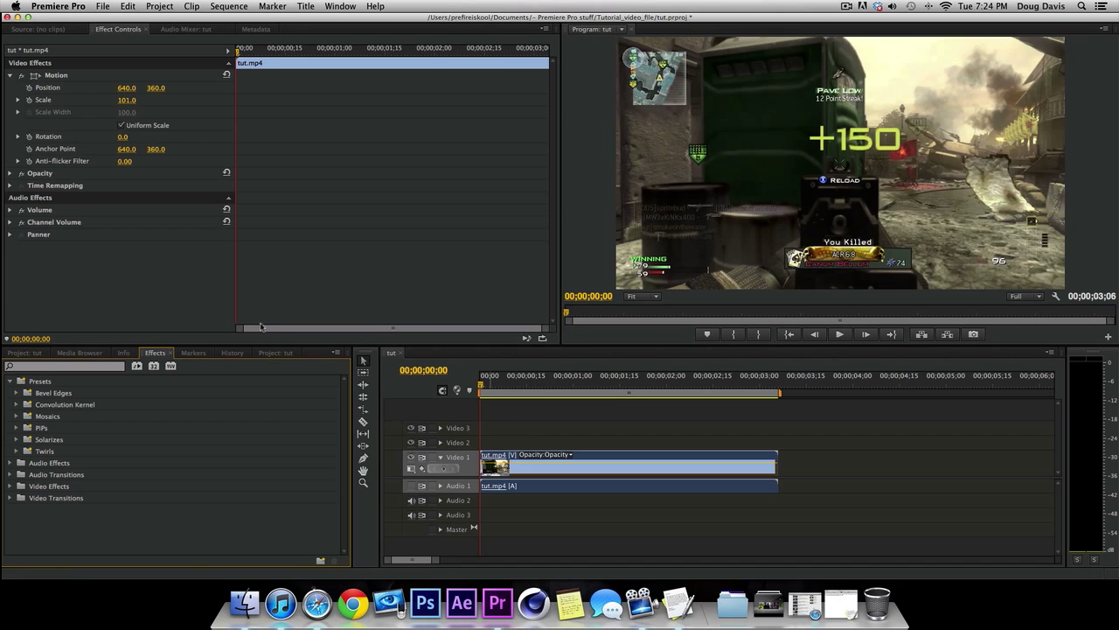
Deselect the clips in the sequence and make the Timeline the active panel.
left_click(102, 6)
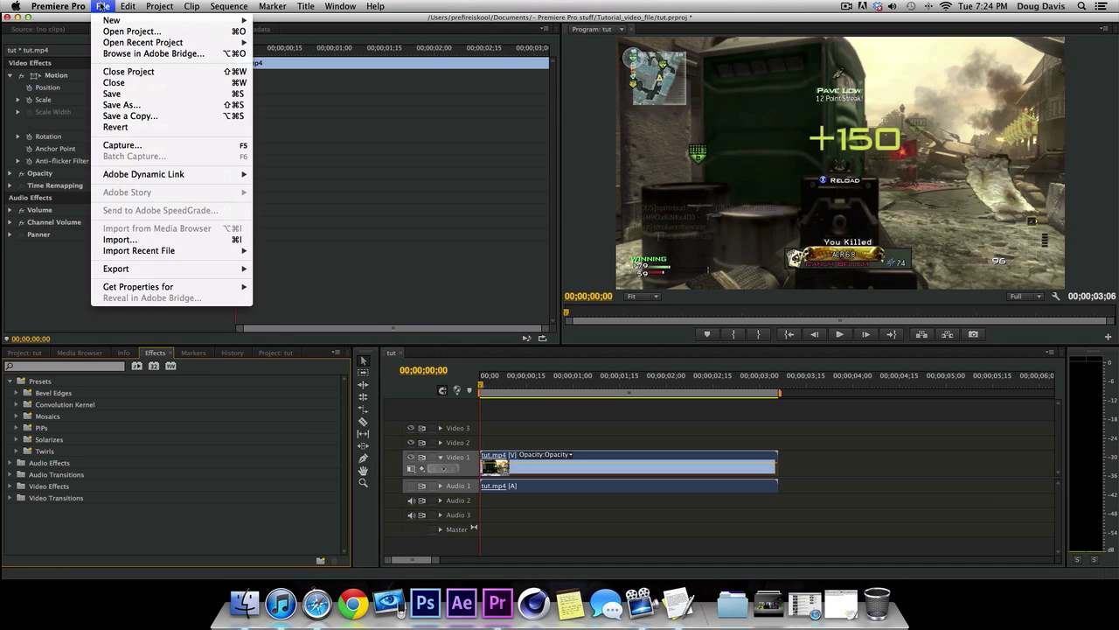
mouse_move(235, 275)
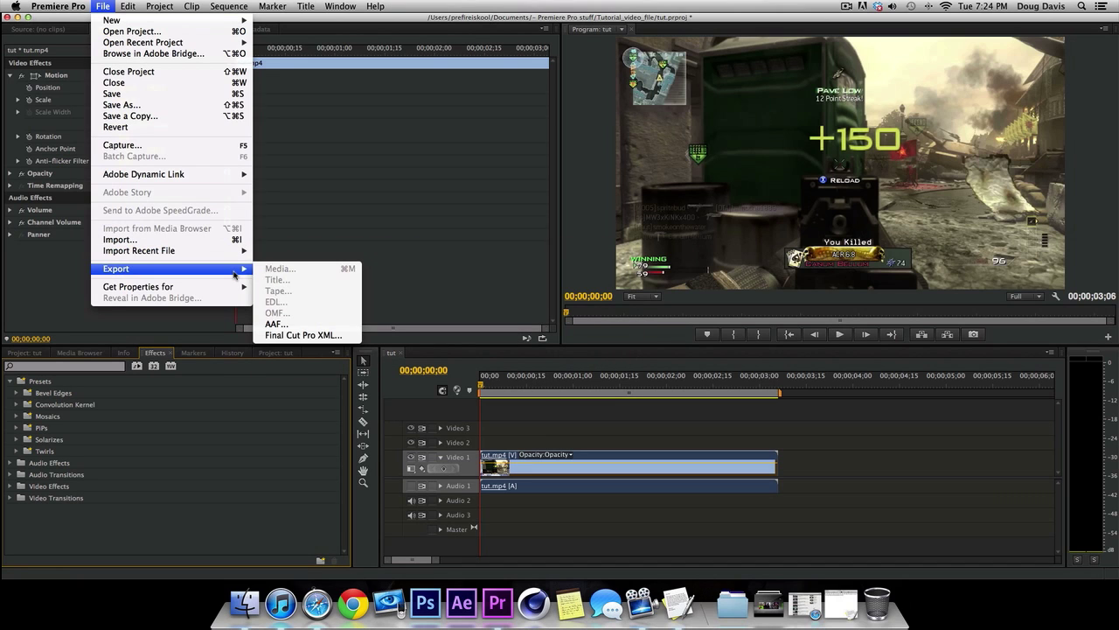
left_click(579, 434)
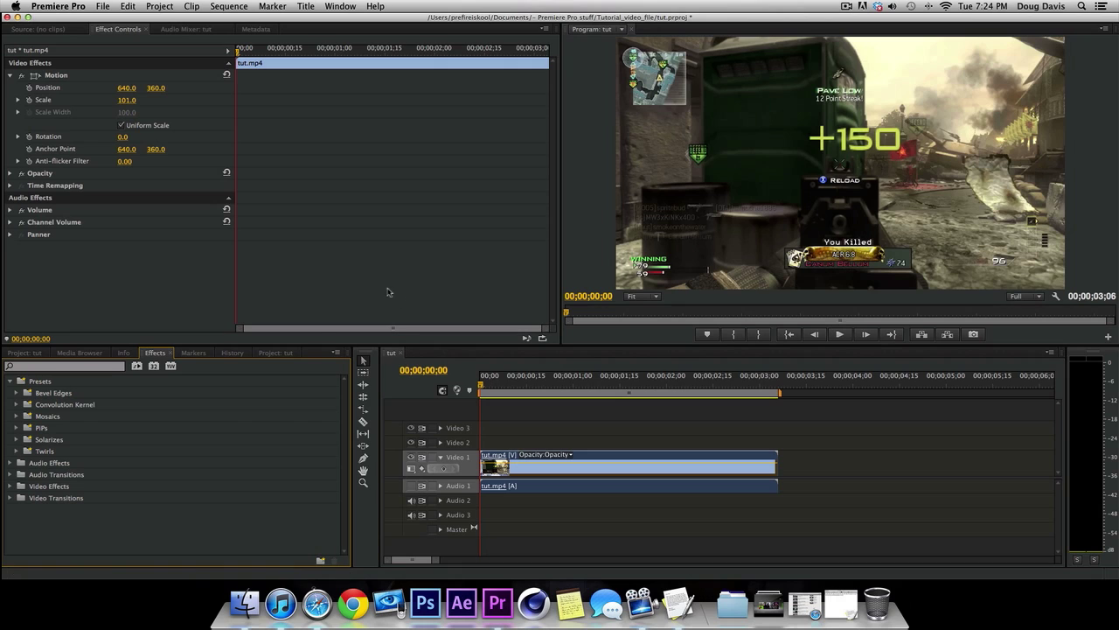
left_click(634, 400)
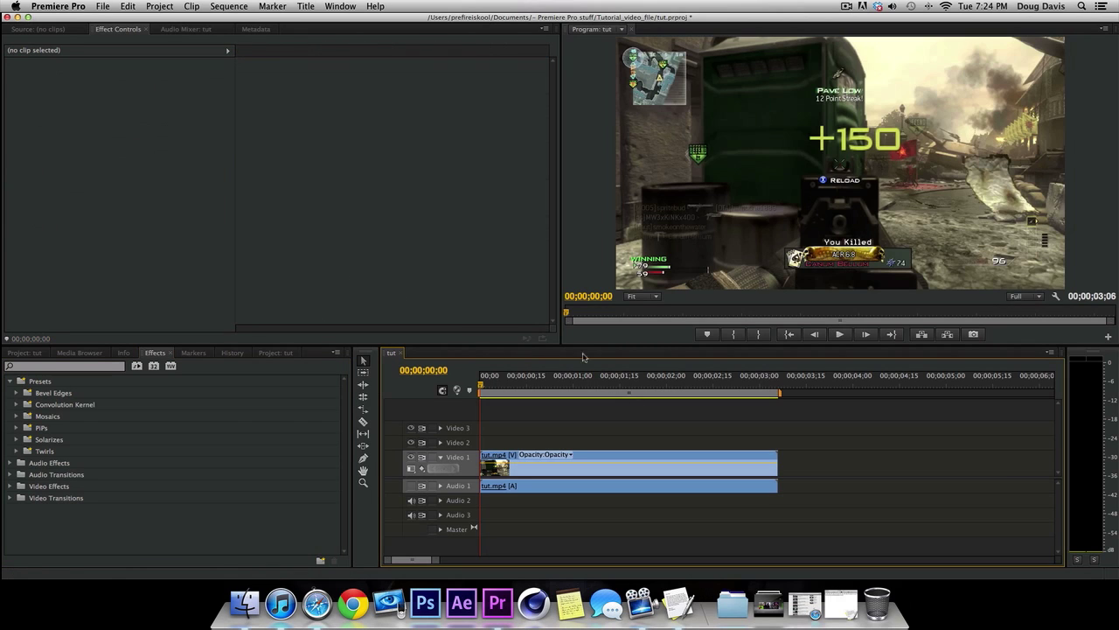
left_click(315, 300)
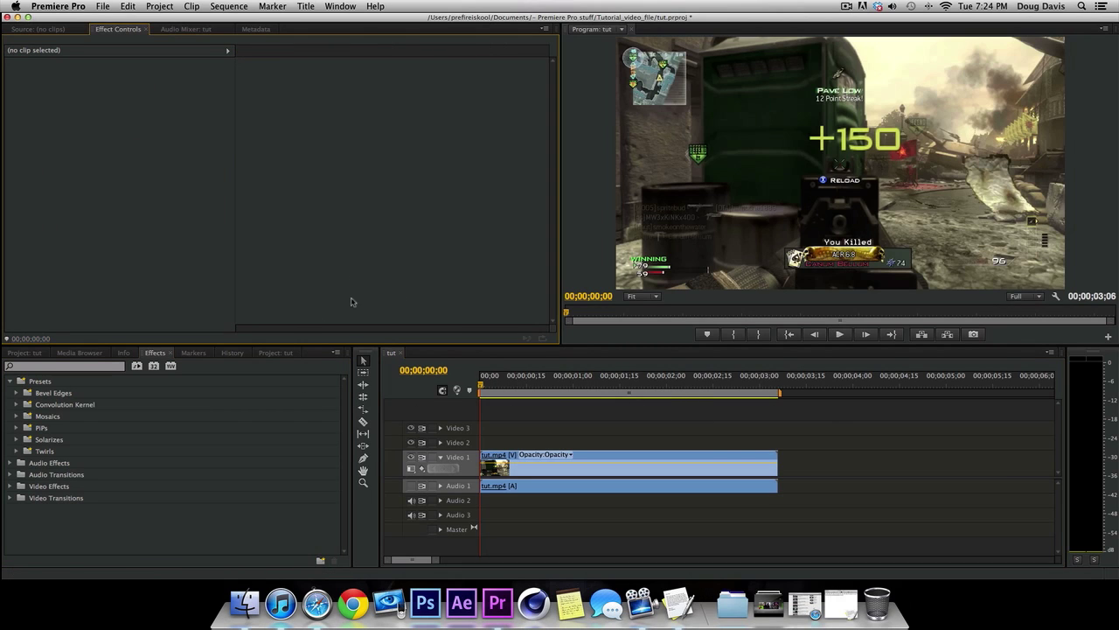
left_click(574, 428)
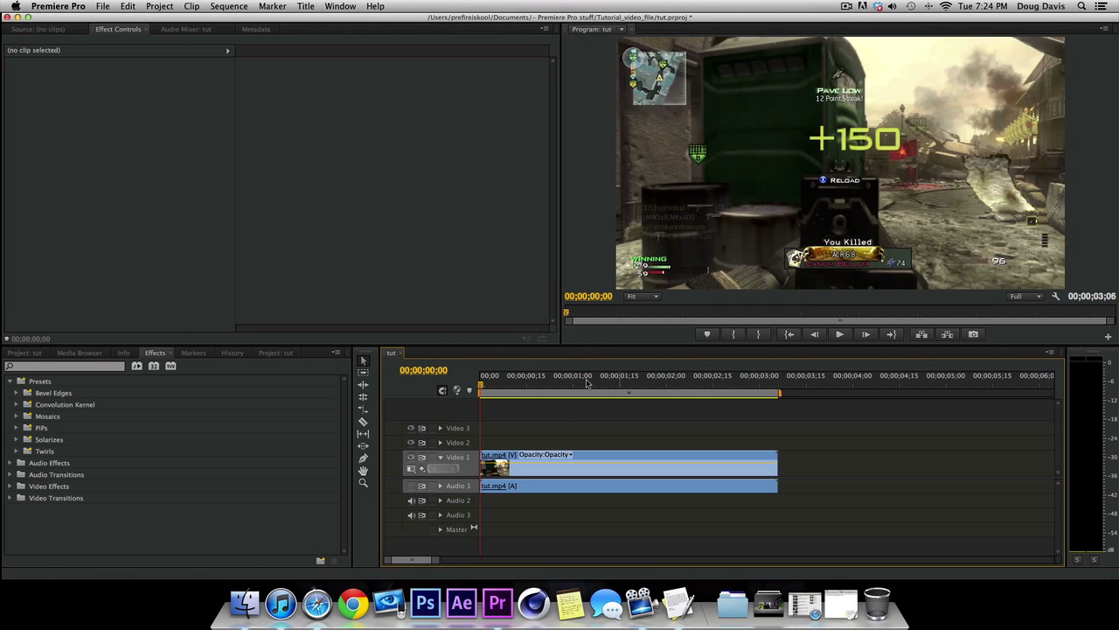
Open the Export Settings dialog for the tut sequence via File > Export > Media.
left_click(104, 7)
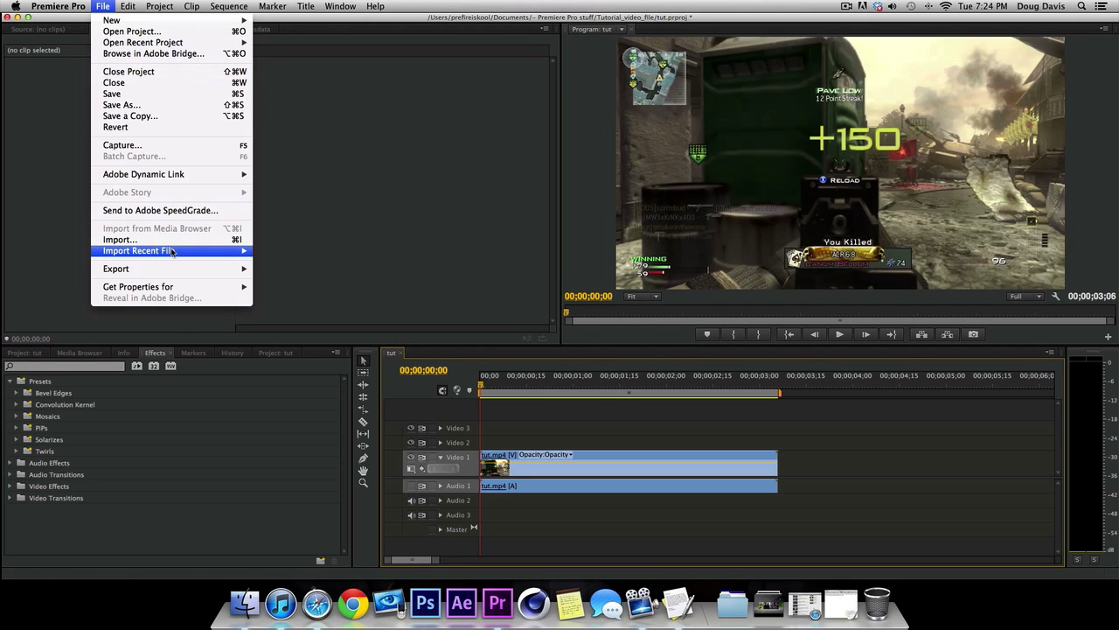
mouse_move(209, 270)
left_click(267, 270)
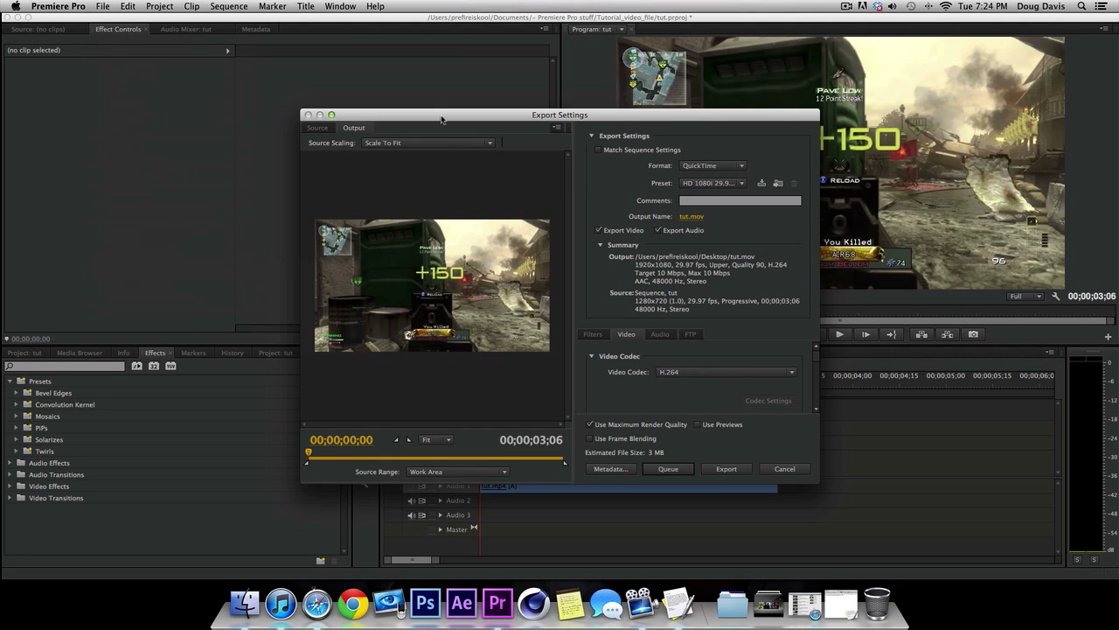
Set the export format to H.264 with the My YouTube HQ preset, then open Output Name.
left_click_drag(441, 119, 397, 88)
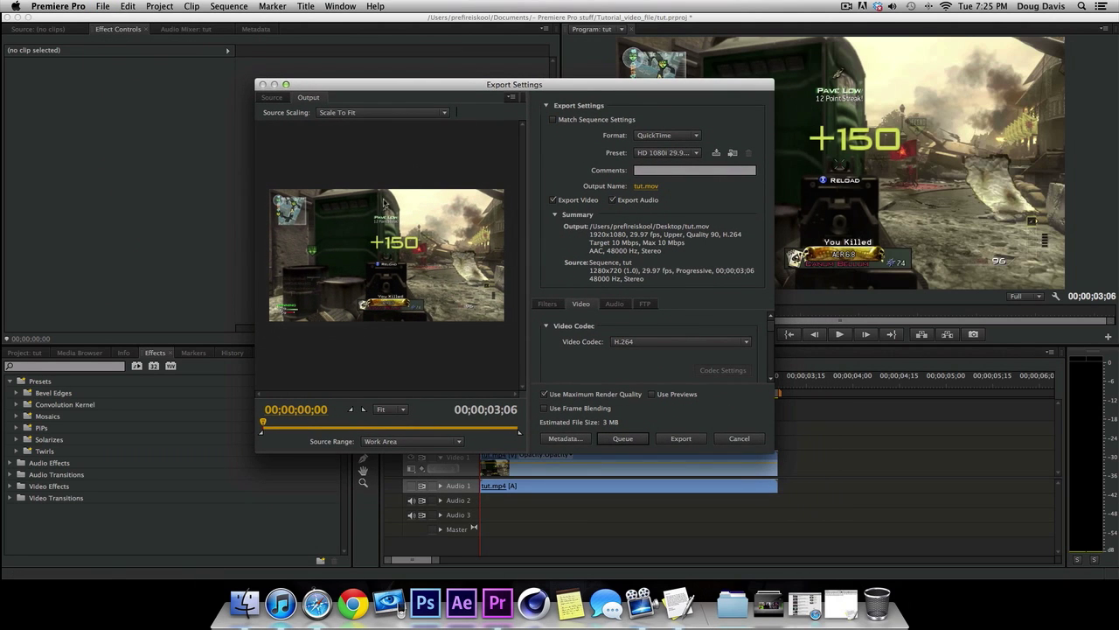
left_click_drag(325, 429, 409, 441)
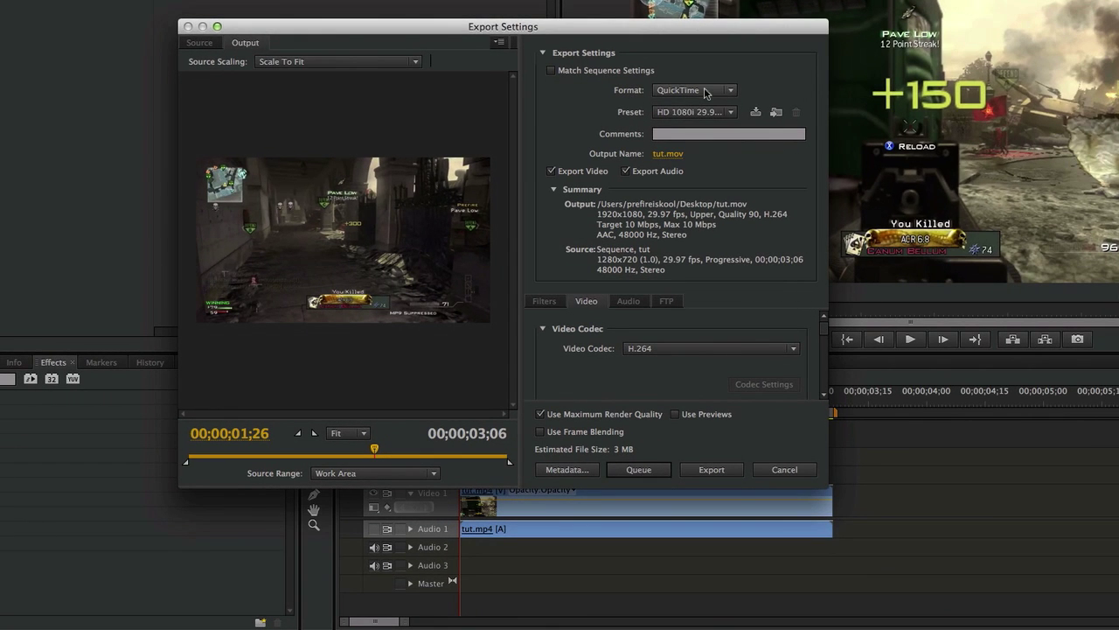
left_click(730, 90)
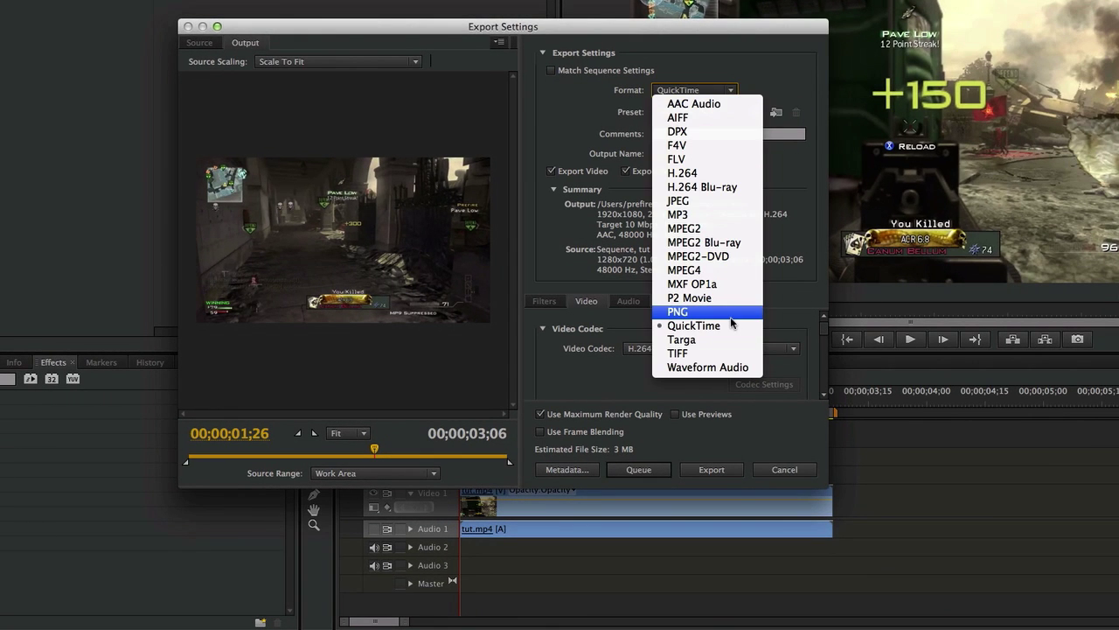
key("Escape")
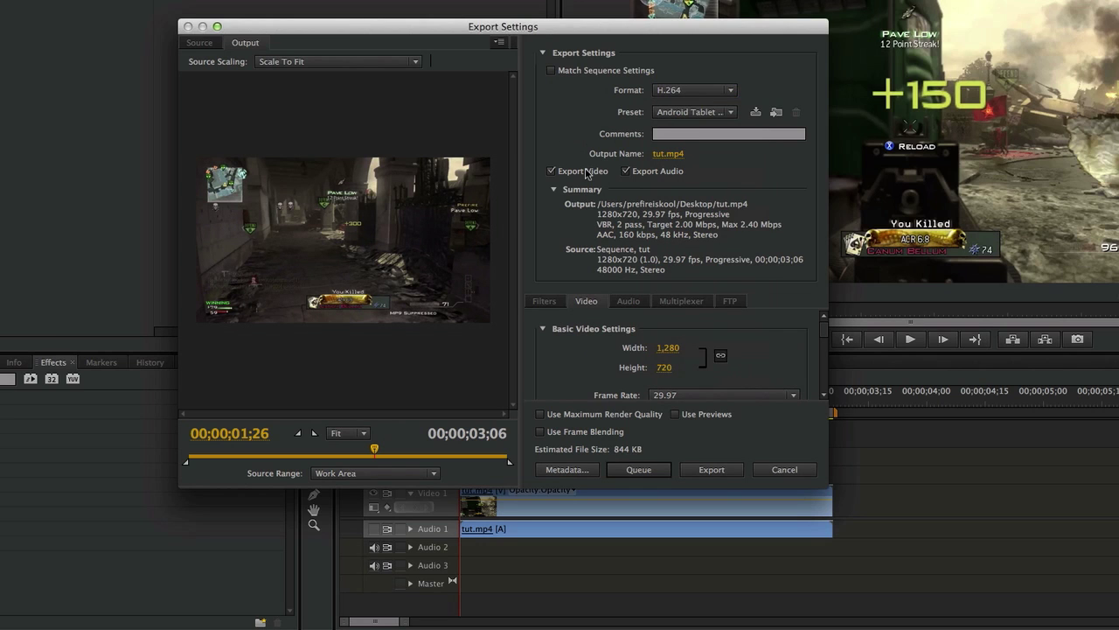
left_click(733, 113)
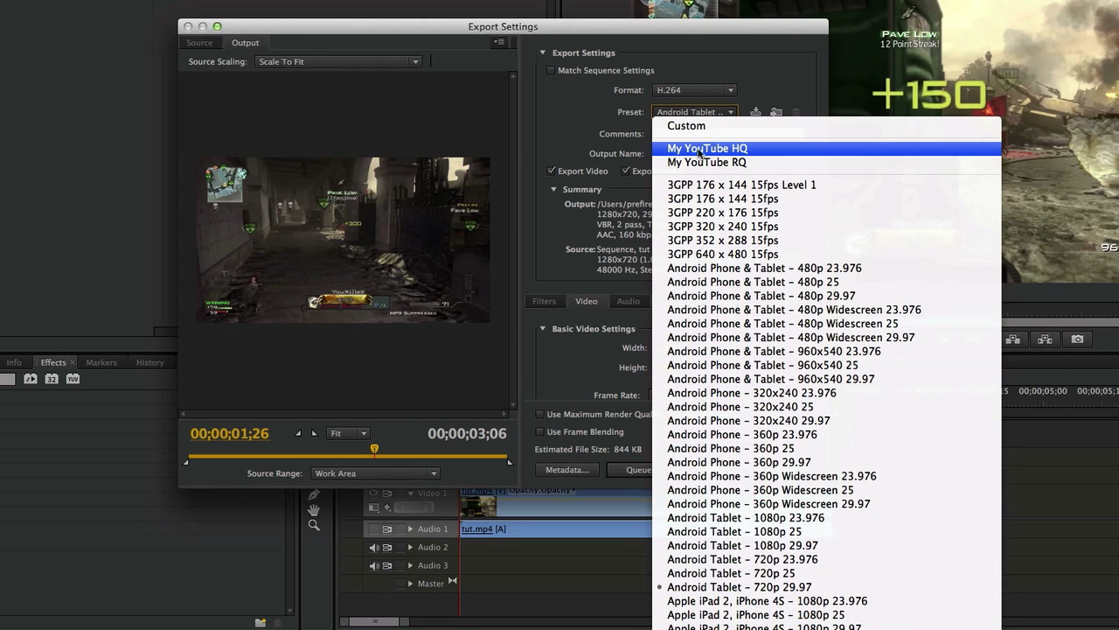
left_click(725, 150)
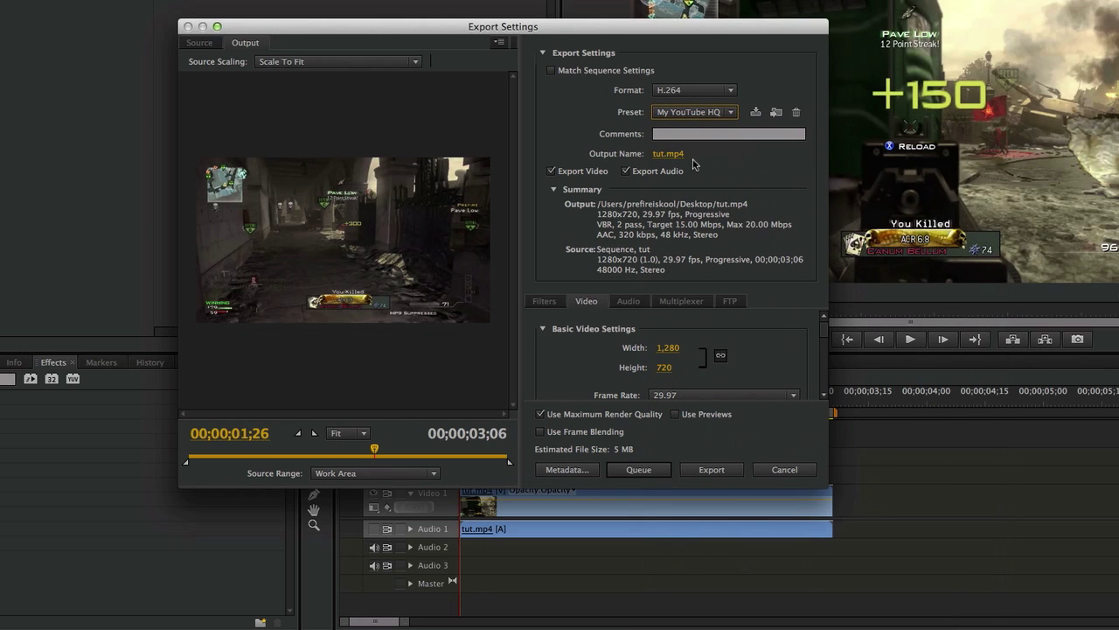
left_click(667, 155)
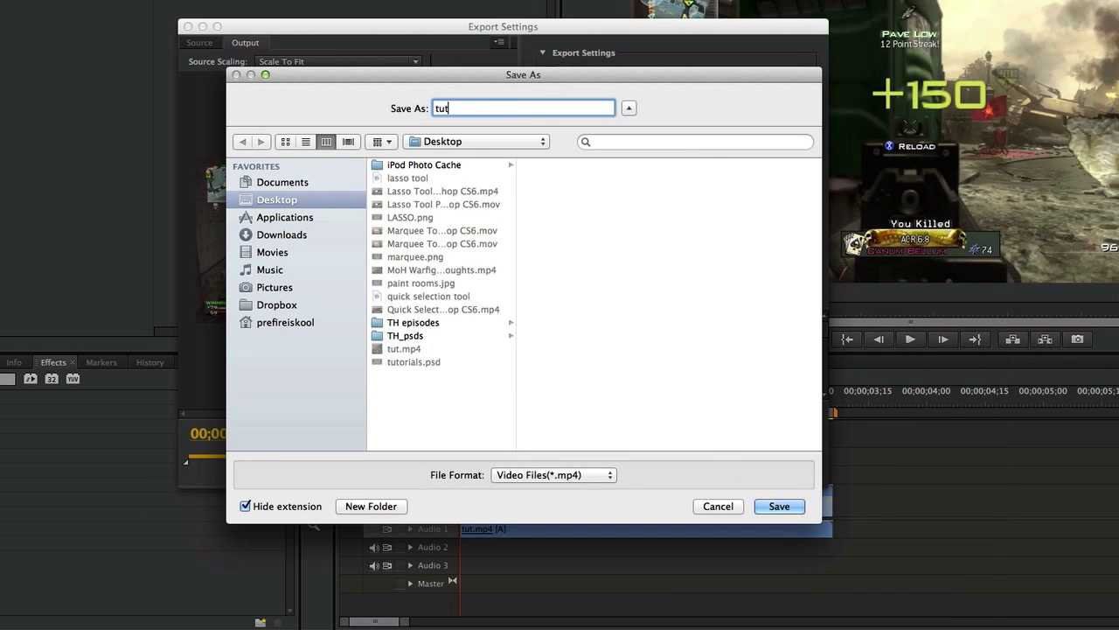
Name the output file 'mw3 tut' on the Desktop and move the export window higher.
type("mw3")
key("BackSpace")
key("BackSpace")
type("w3 tut")
key("Return")
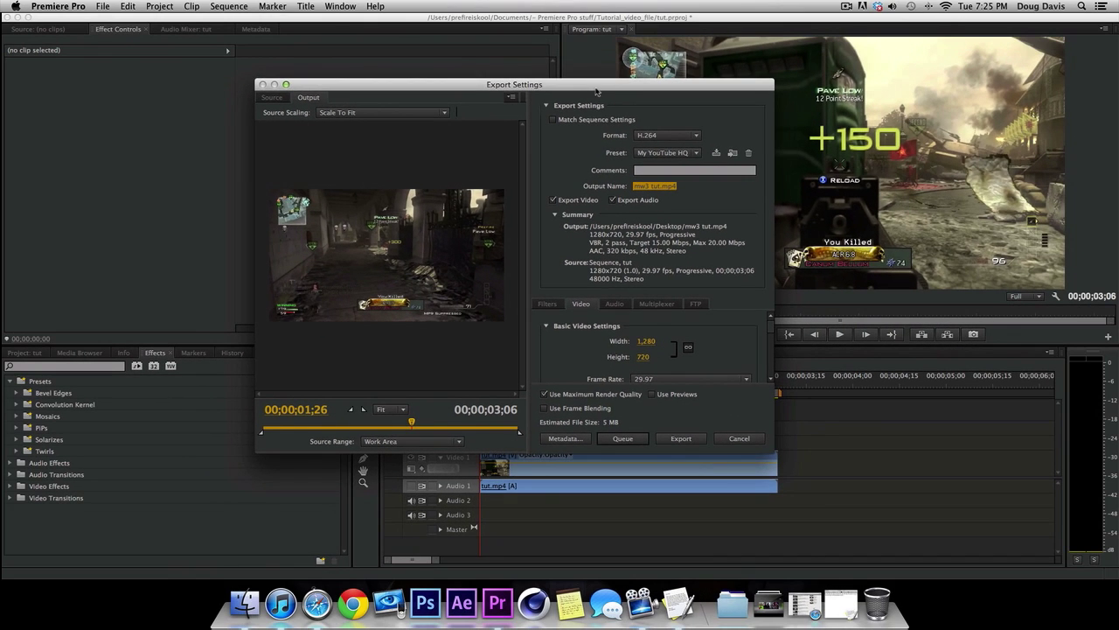
left_click_drag(596, 91, 593, 26)
Enlarge the export window to review the video settings, leaving Level at 4.1, then view Audio.
left_click_drag(626, 391, 626, 549)
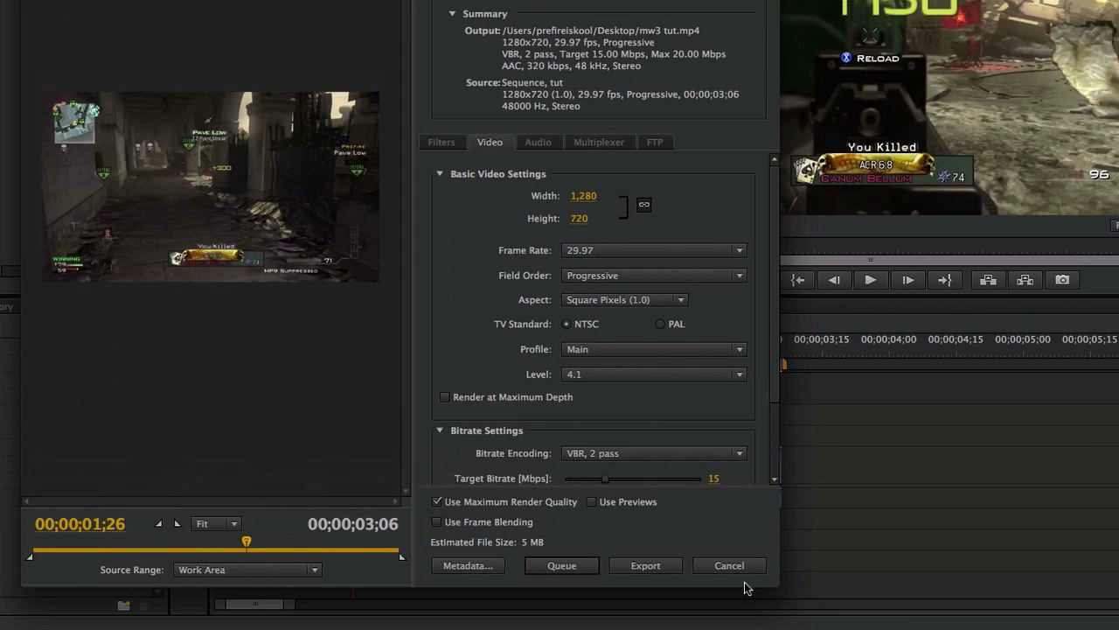
left_click_drag(749, 562, 749, 592)
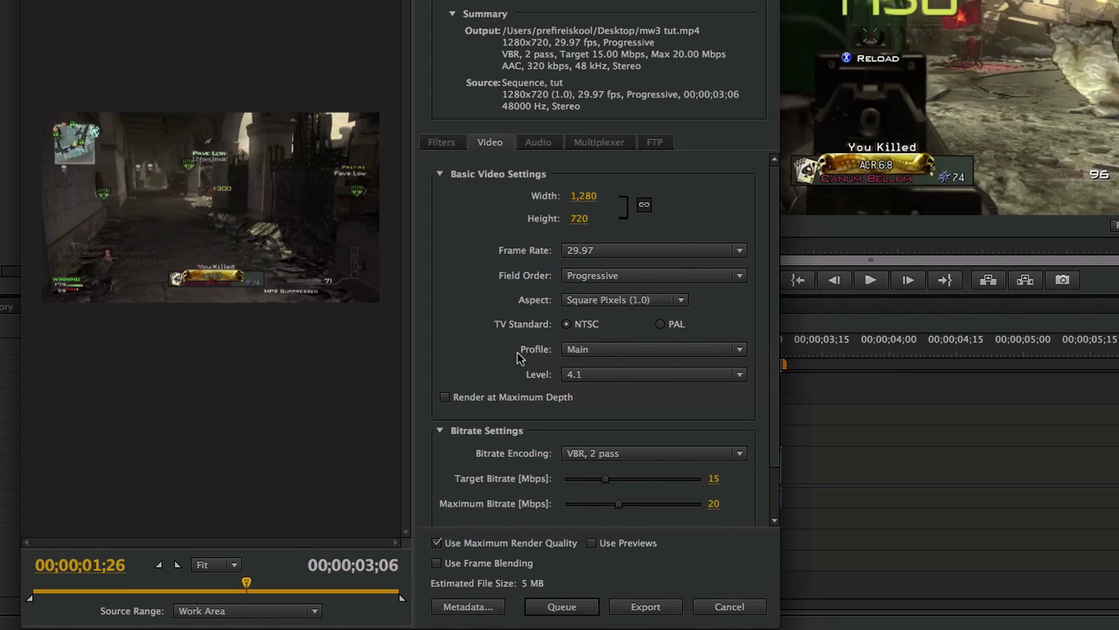
left_click(669, 376)
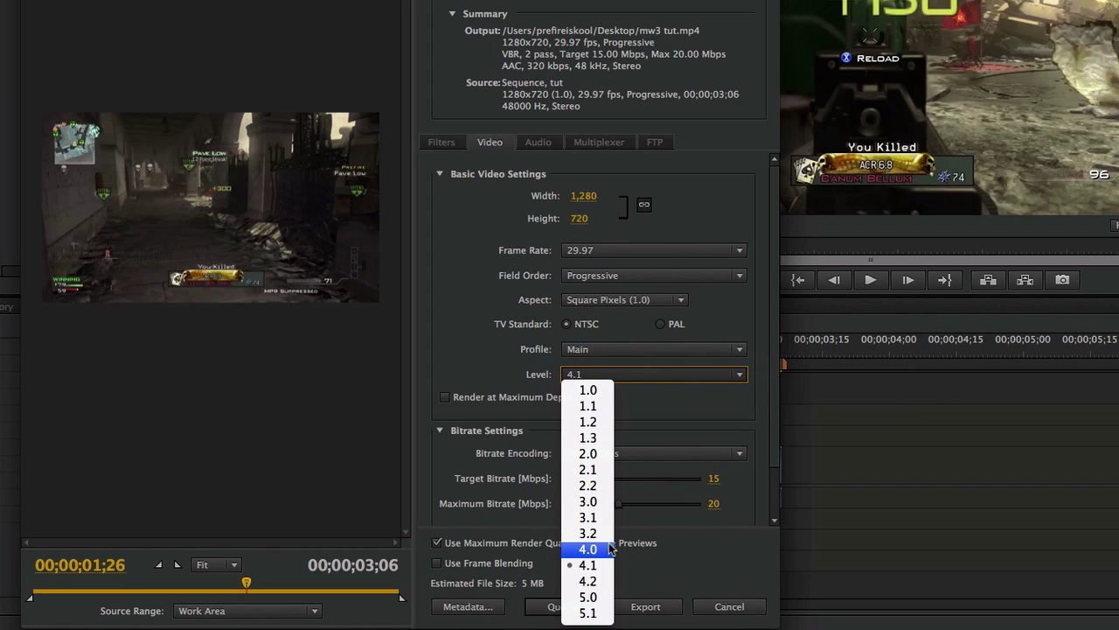
left_click(497, 376)
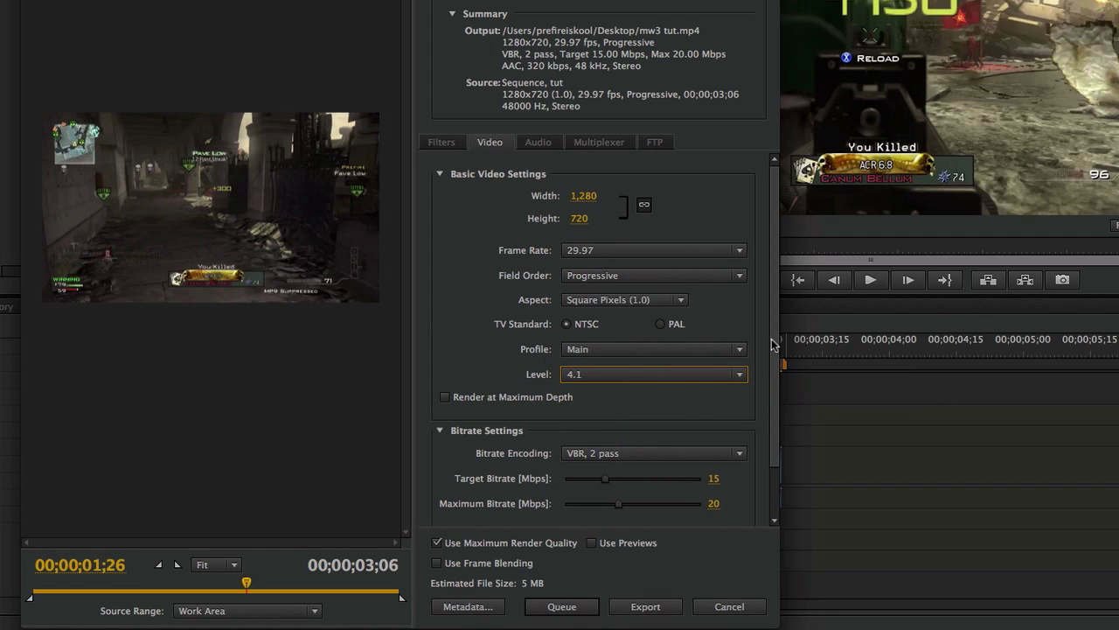
left_click_drag(776, 346, 776, 422)
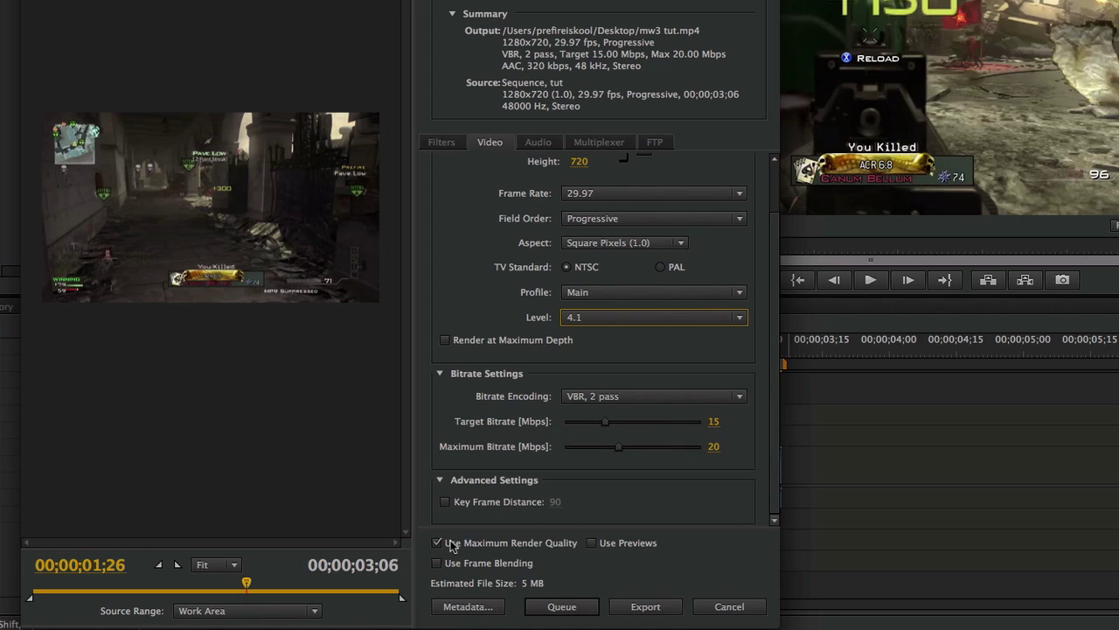
left_click(536, 142)
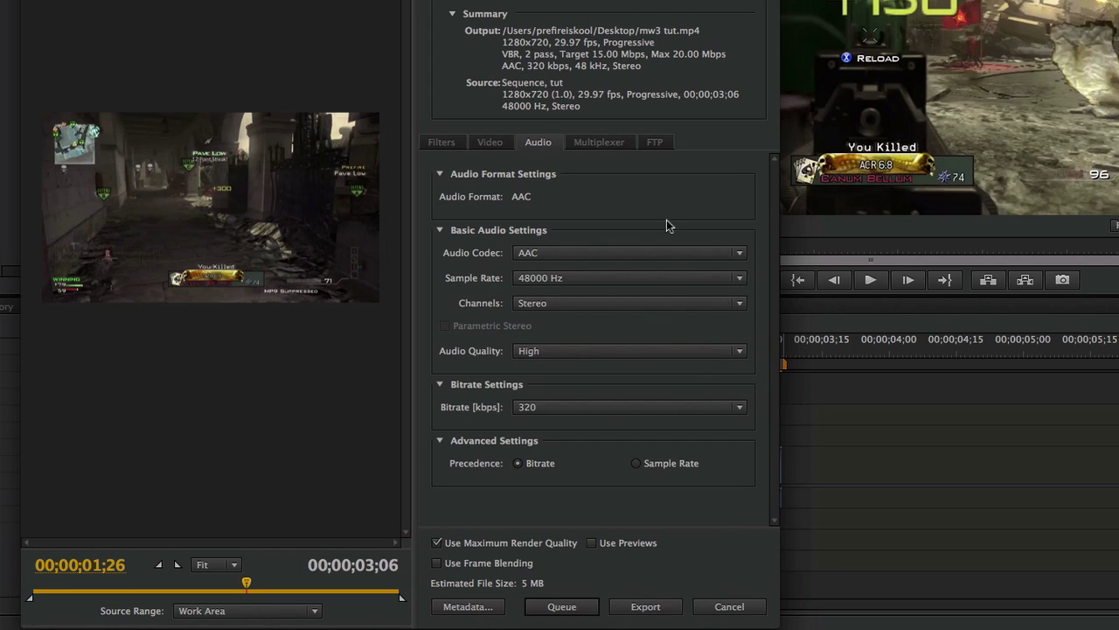
Review the Multiplexer, FTP and Filters tabs, keeping the My YouTube HQ preset.
left_click(599, 141)
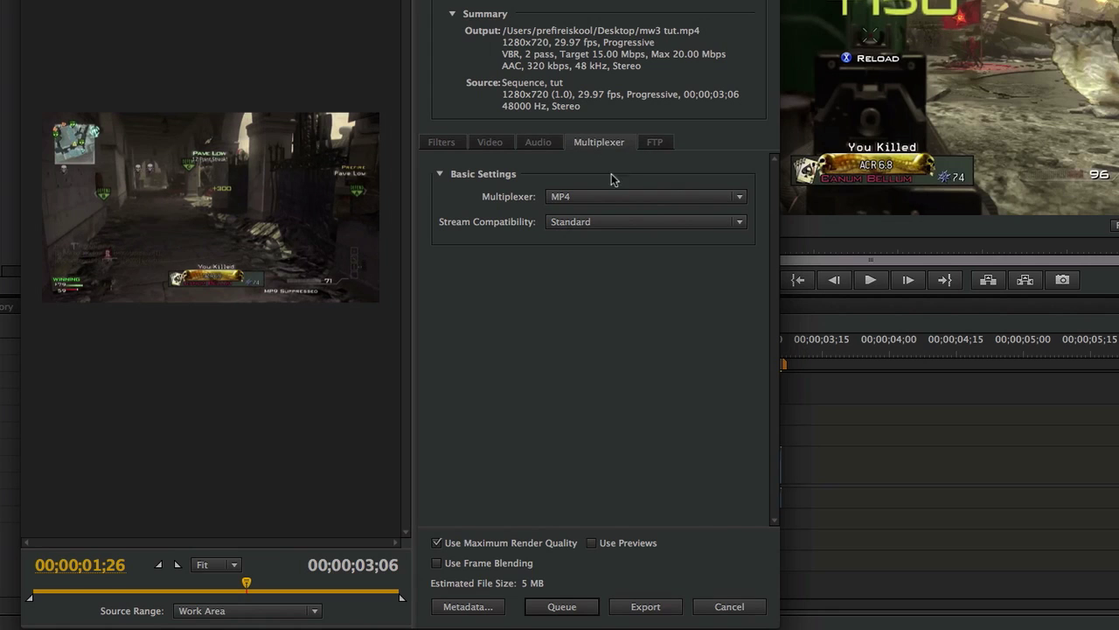
left_click(653, 144)
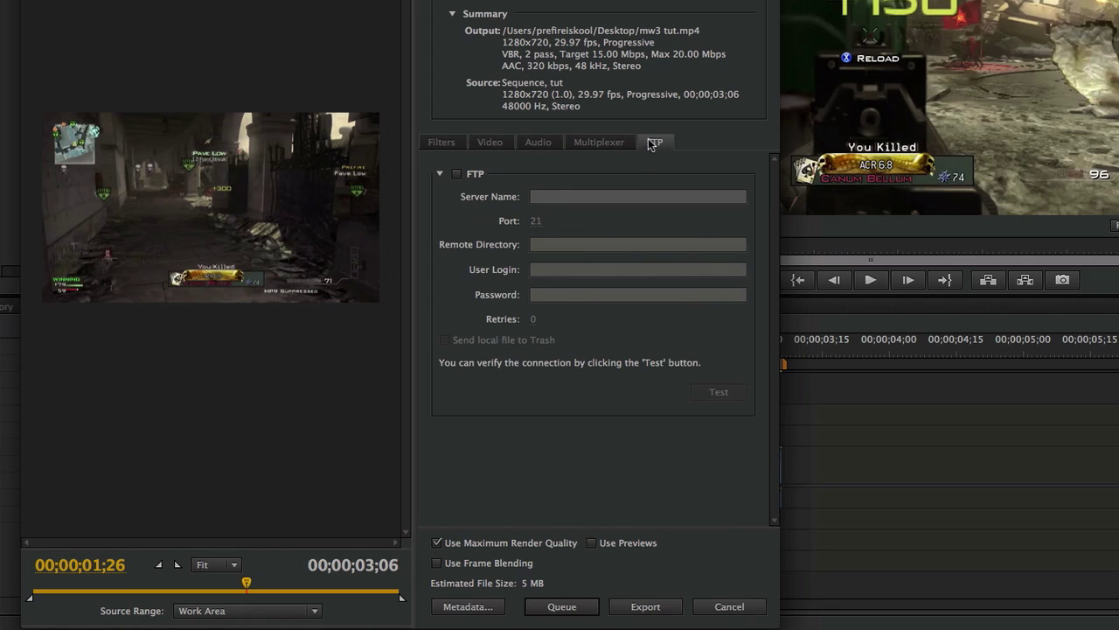
left_click(448, 145)
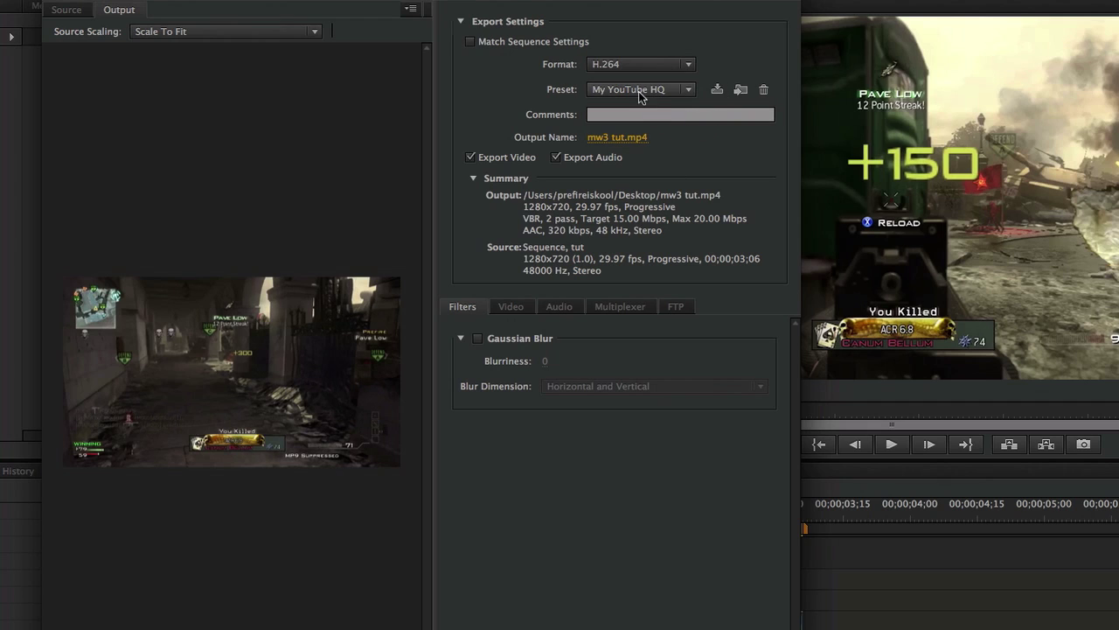
left_click(688, 90)
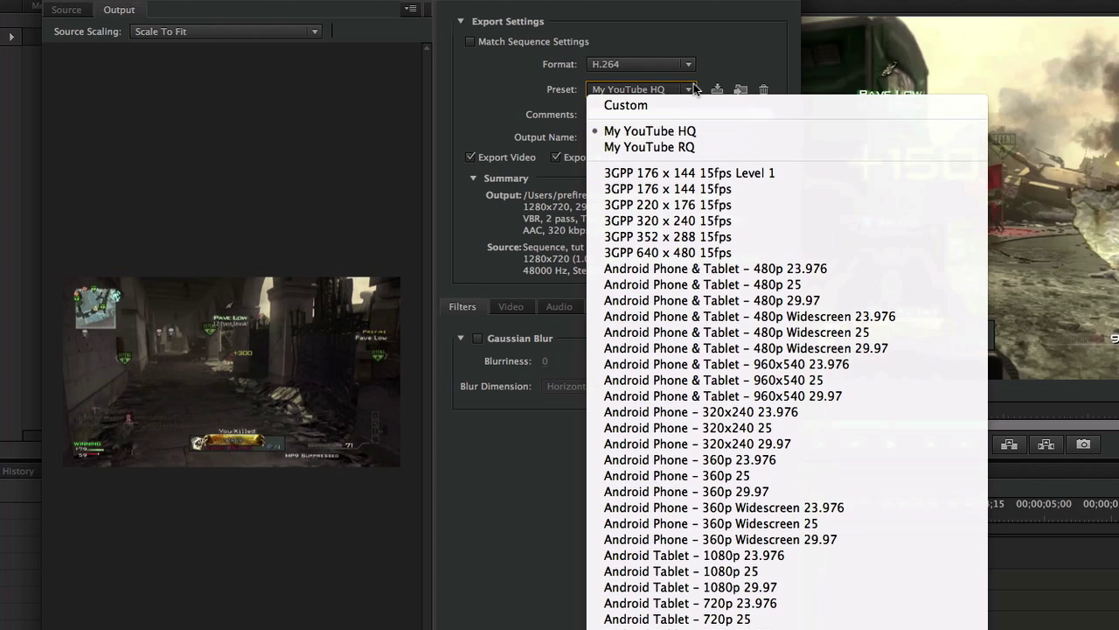
left_click(503, 118)
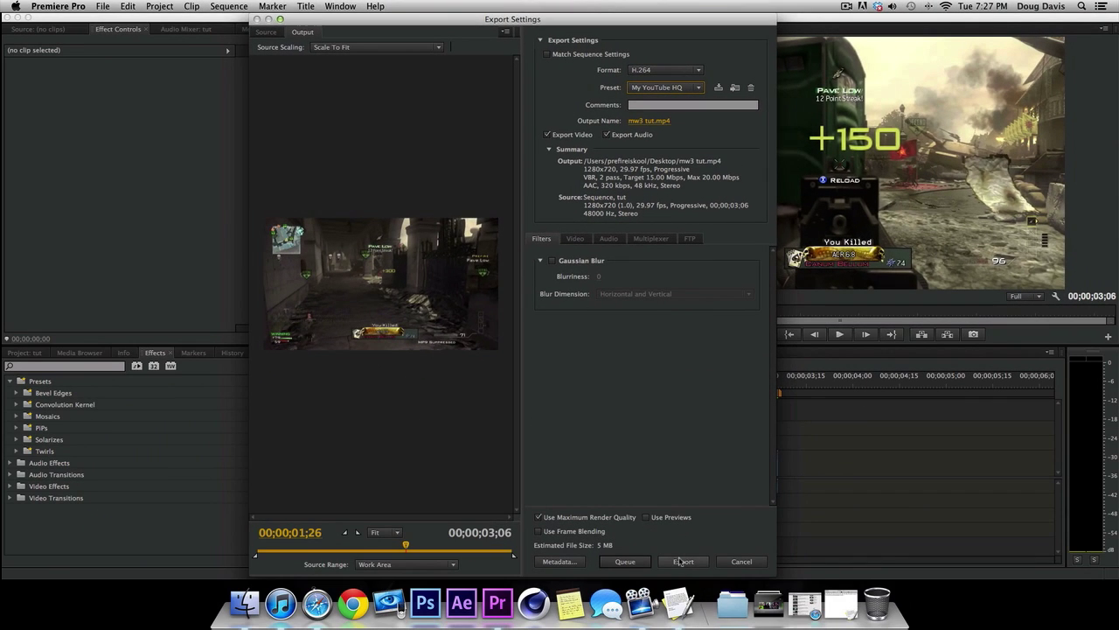
Start encoding the tut sequence to mw3 tut.mp4.
left_click(682, 561)
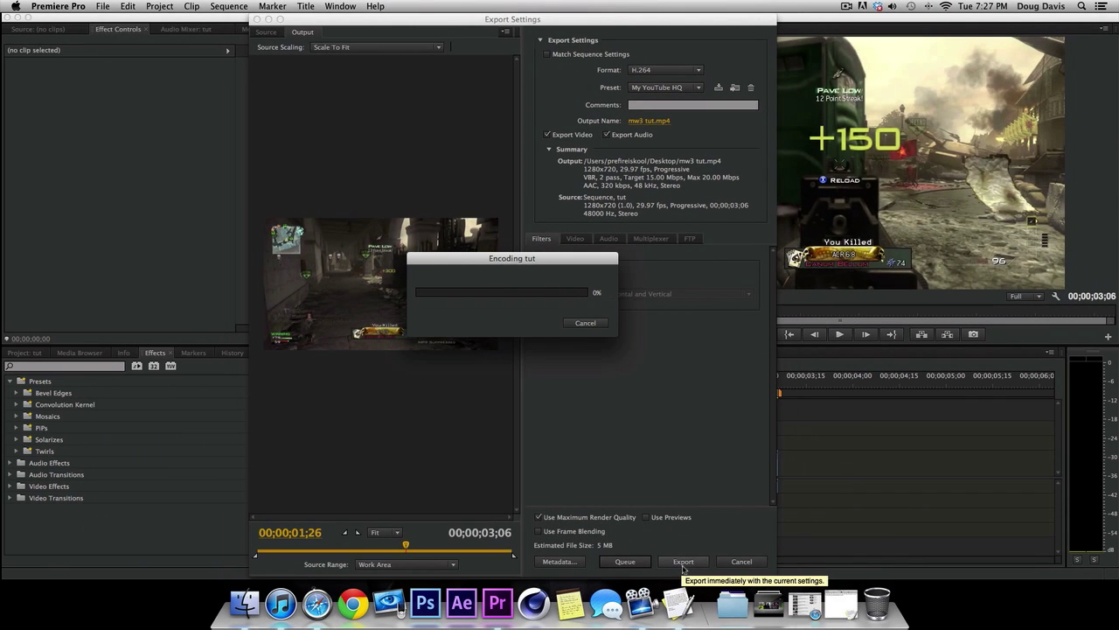